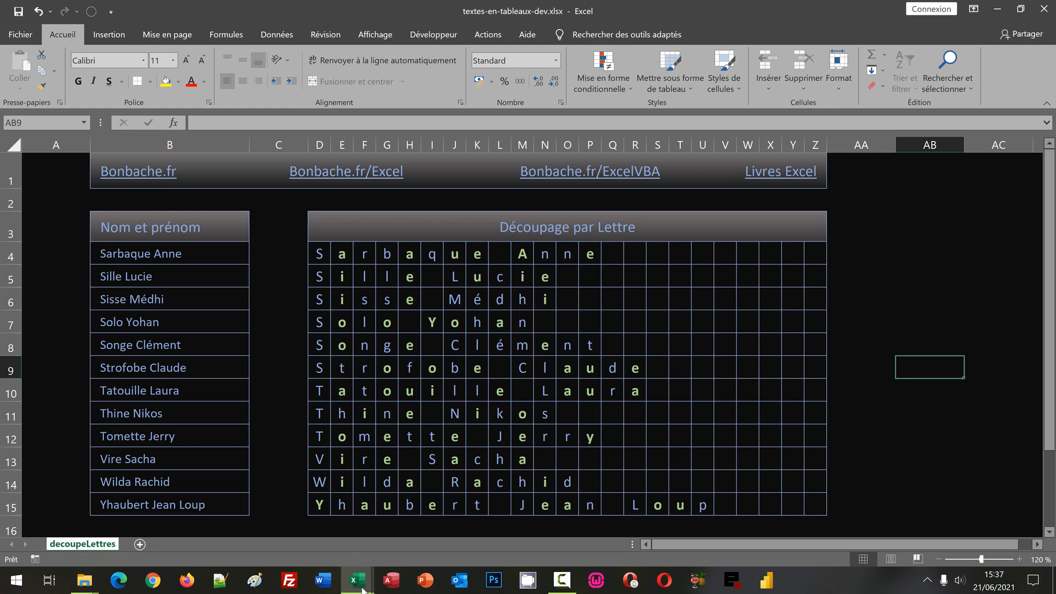
Switch to the textes-en-tableaux.xlsx workbook containing the empty Découpage par Lettre grid.
mouse_move(375, 570)
left_click(392, 547)
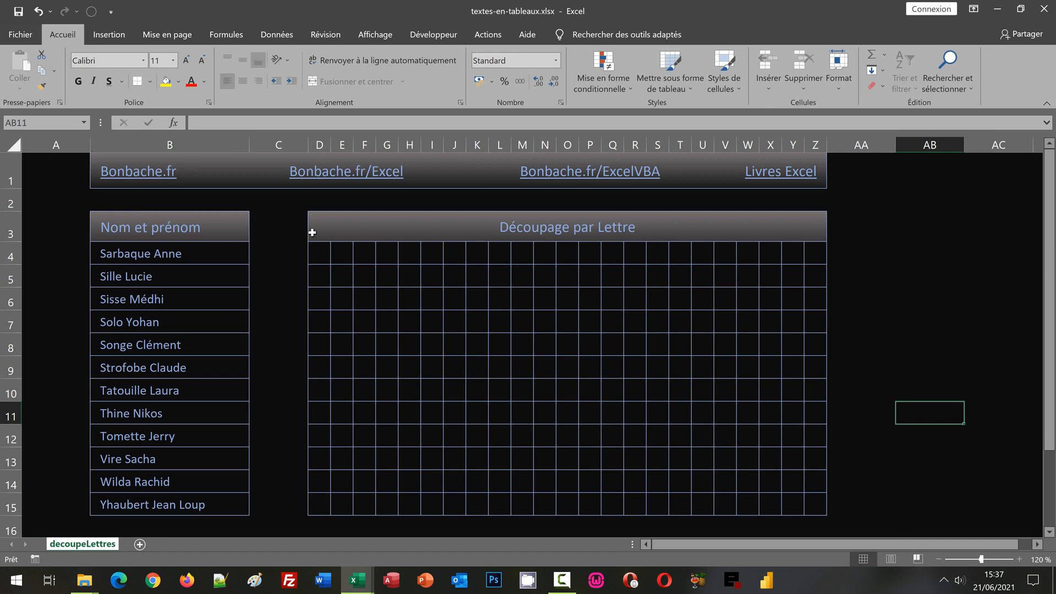
left_click(319, 146)
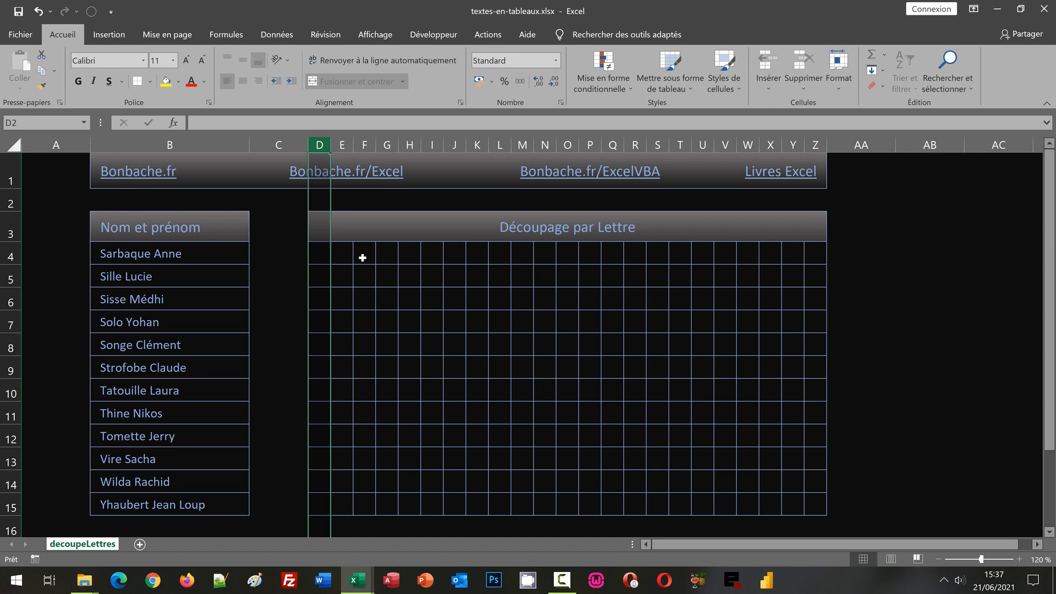
left_click(362, 258)
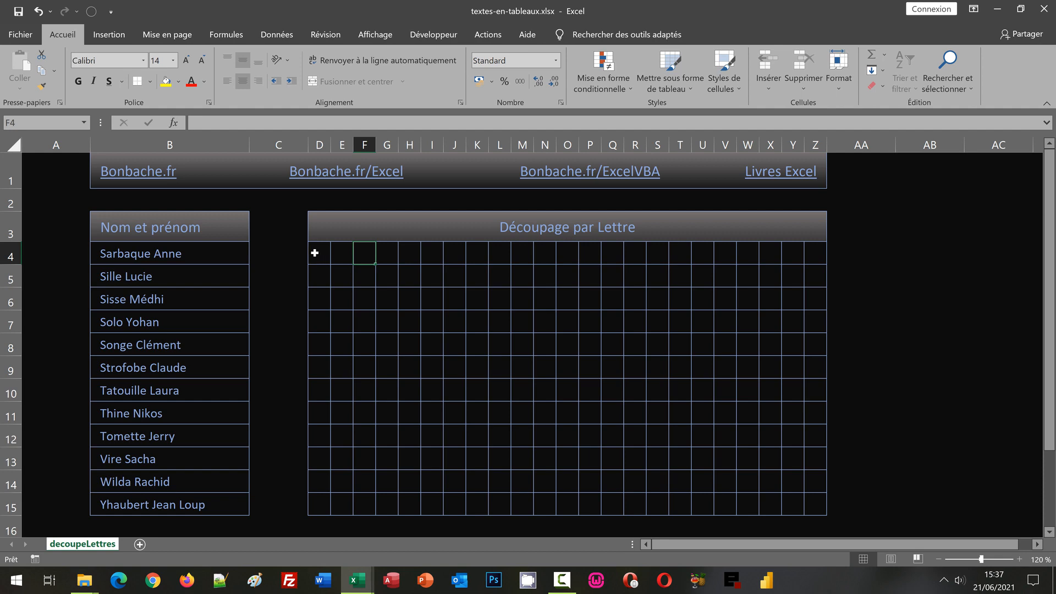
Select D4:Z4 and begin the formula =Majuscule(Stxt(B4; to extract uppercase characters from the first name cell.
left_click_drag(314, 250, 820, 252)
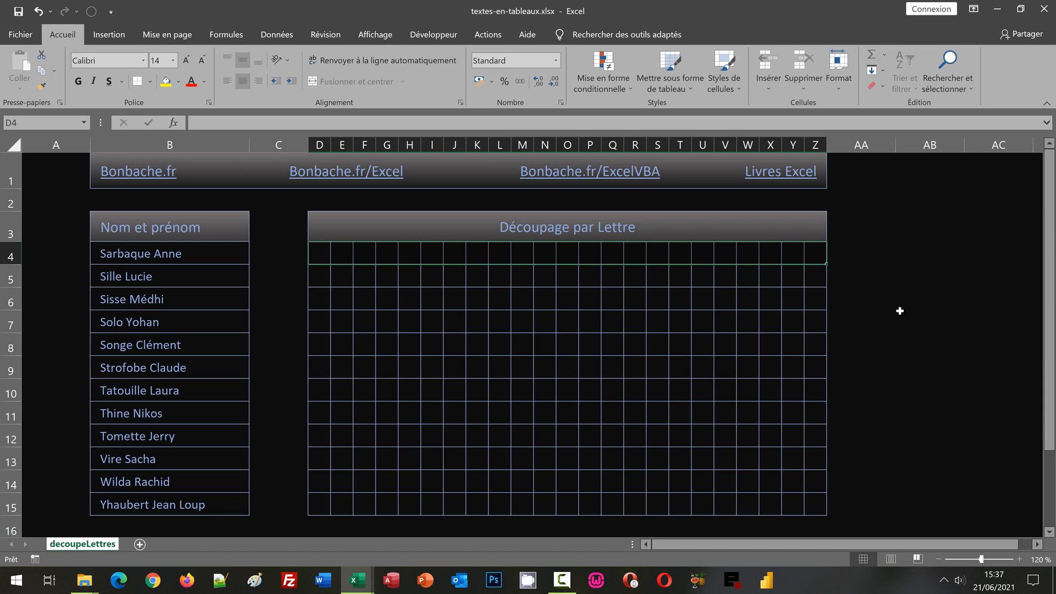
type("=")
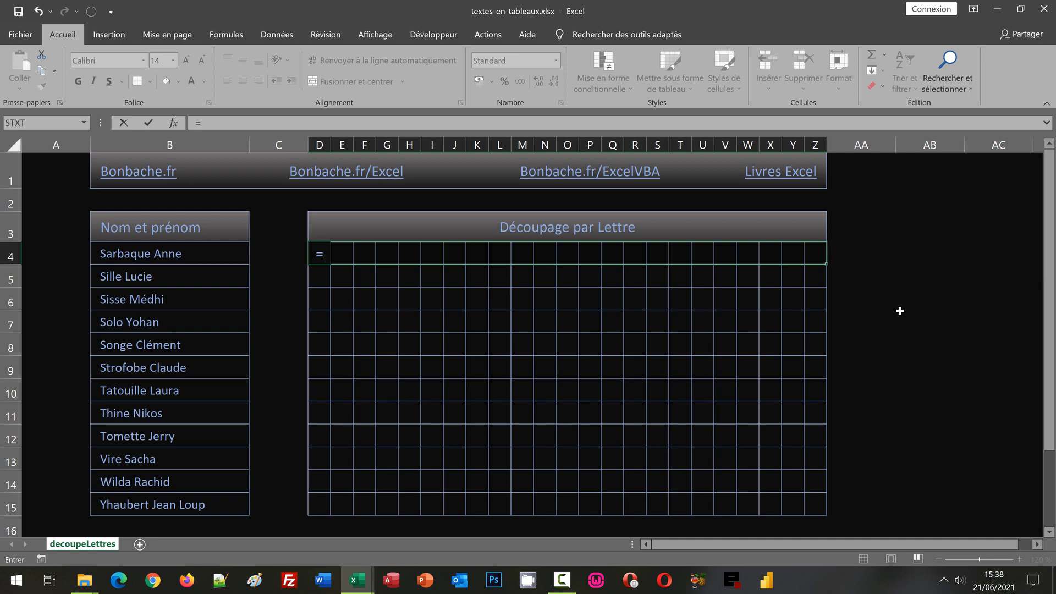
type("Majus")
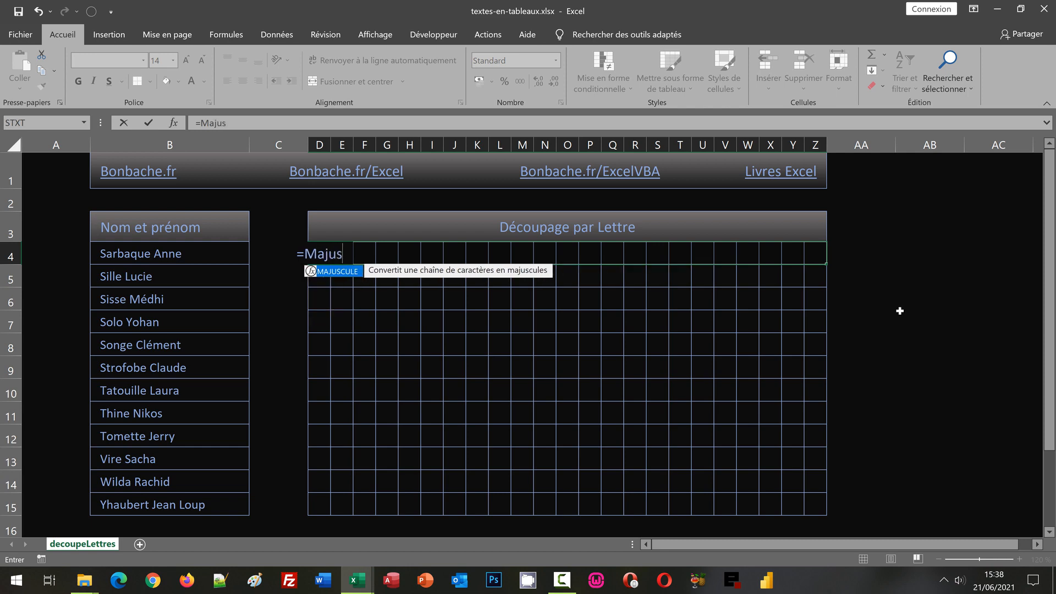
type("cule")
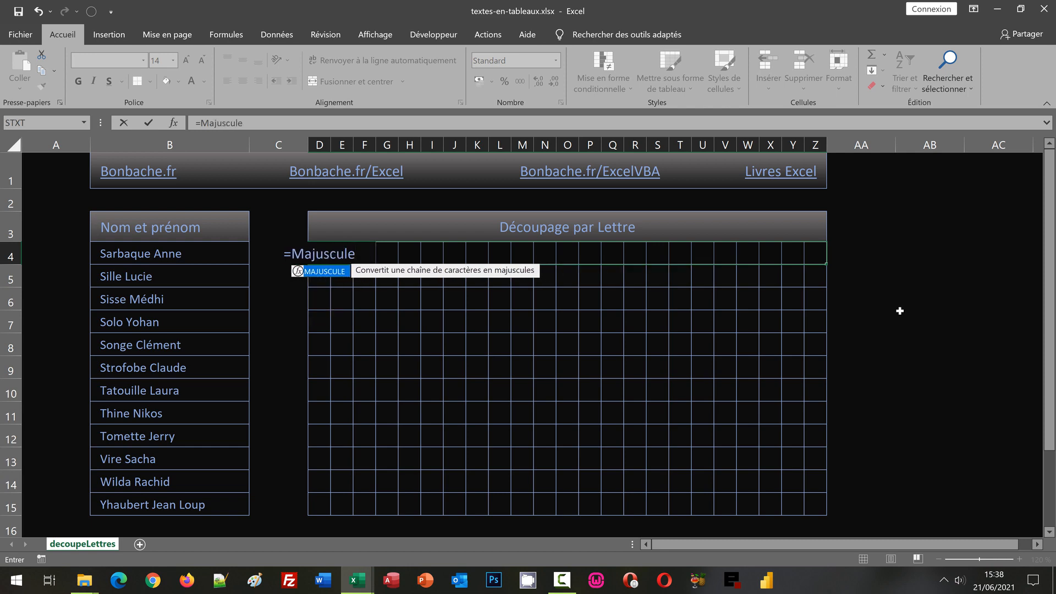
type("(")
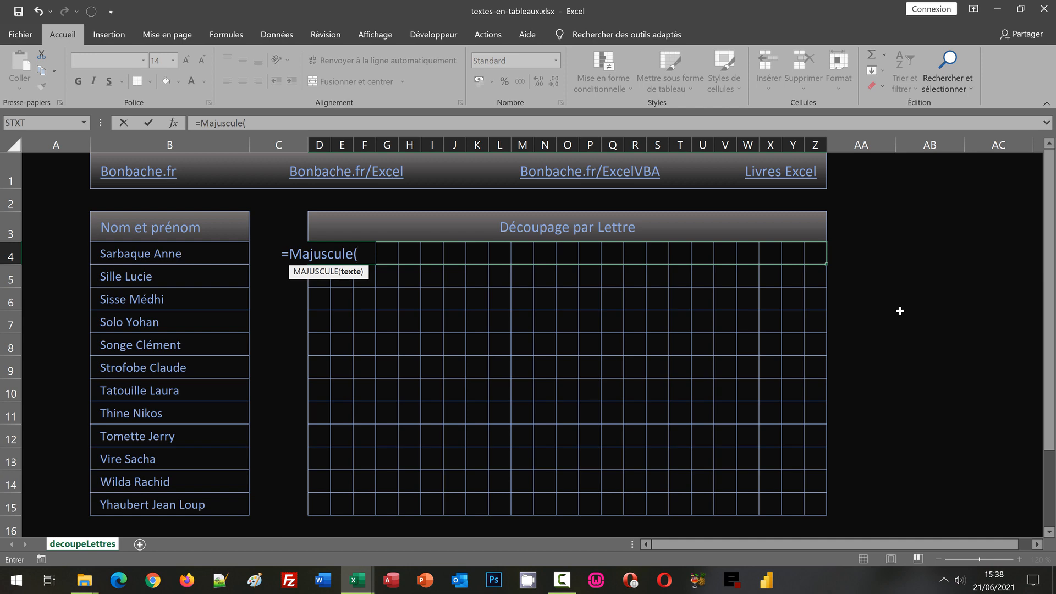
type("Stxt")
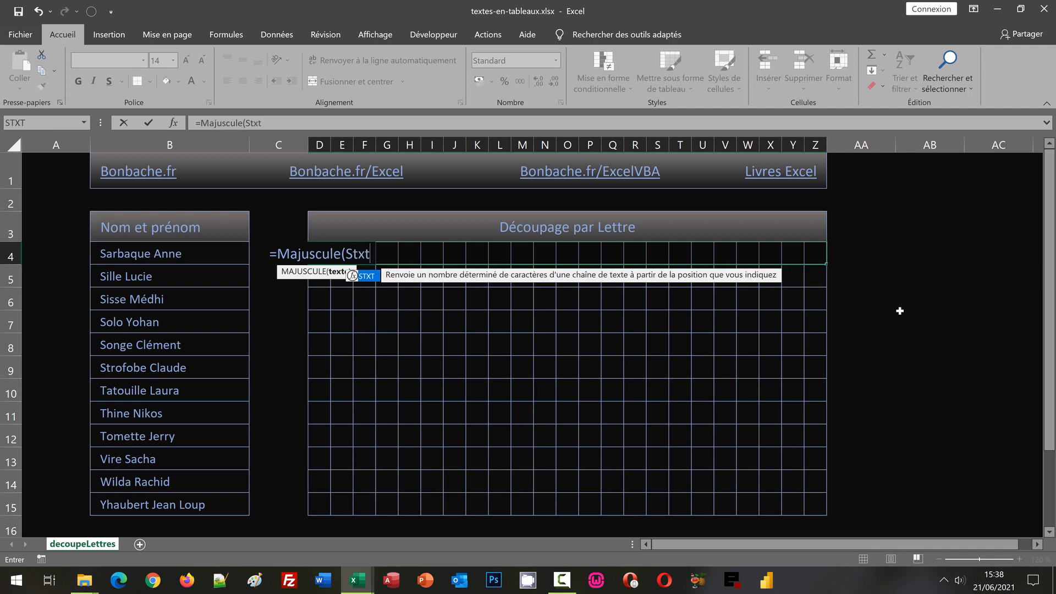
type("(")
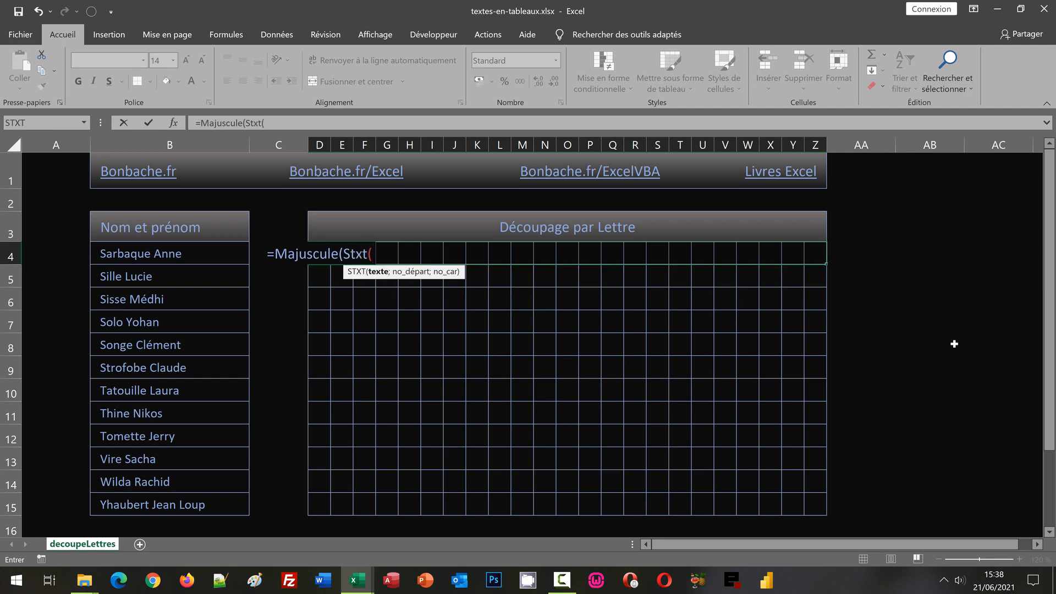
left_click(172, 255)
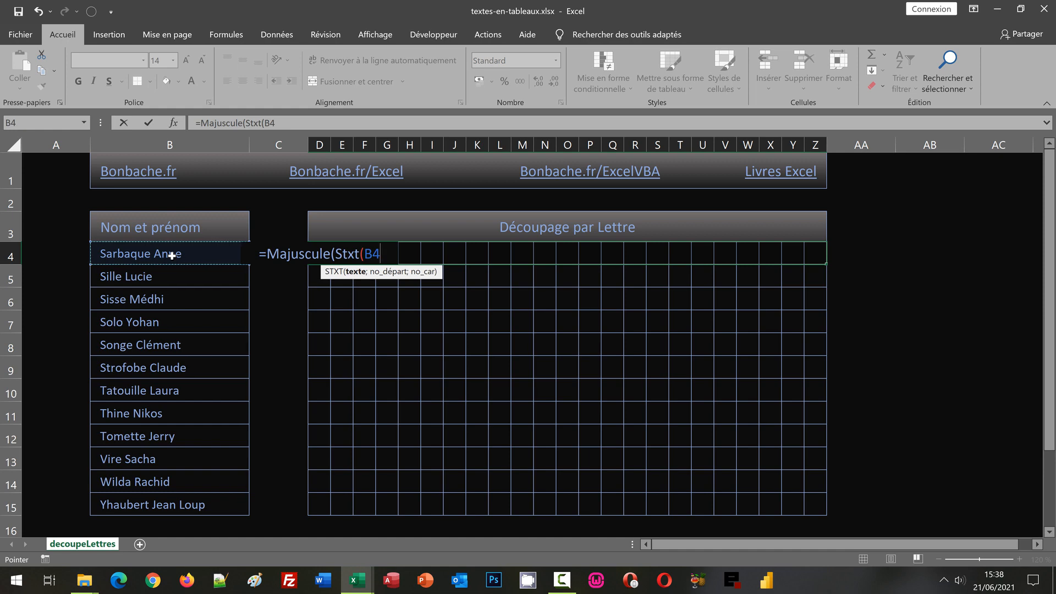
type(";")
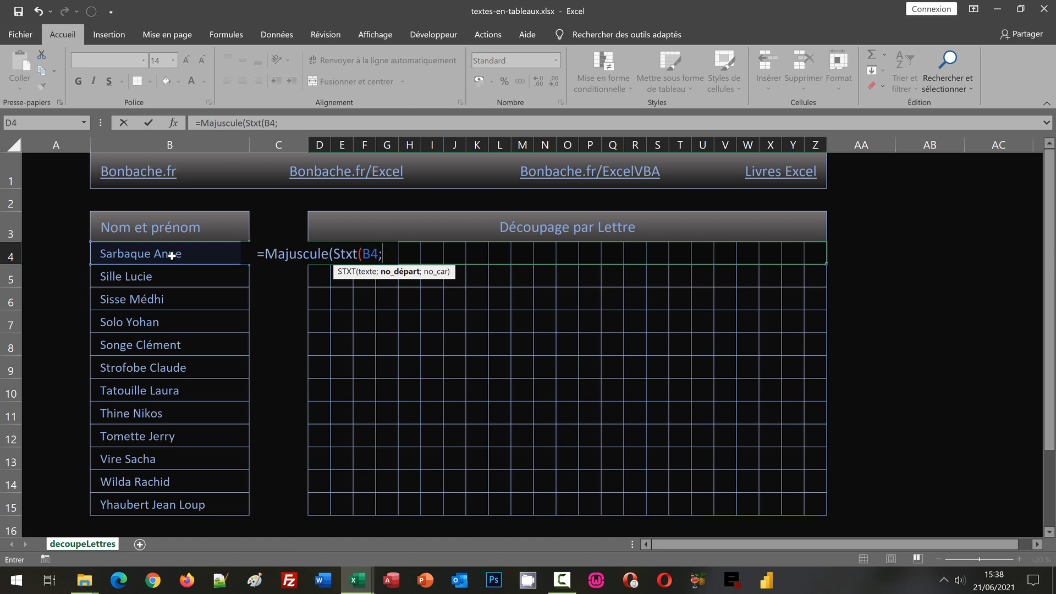
Enter Colonne(Indirect("1:" & NbCar(B4))) as the start-position argument of the Stxt function.
type("C")
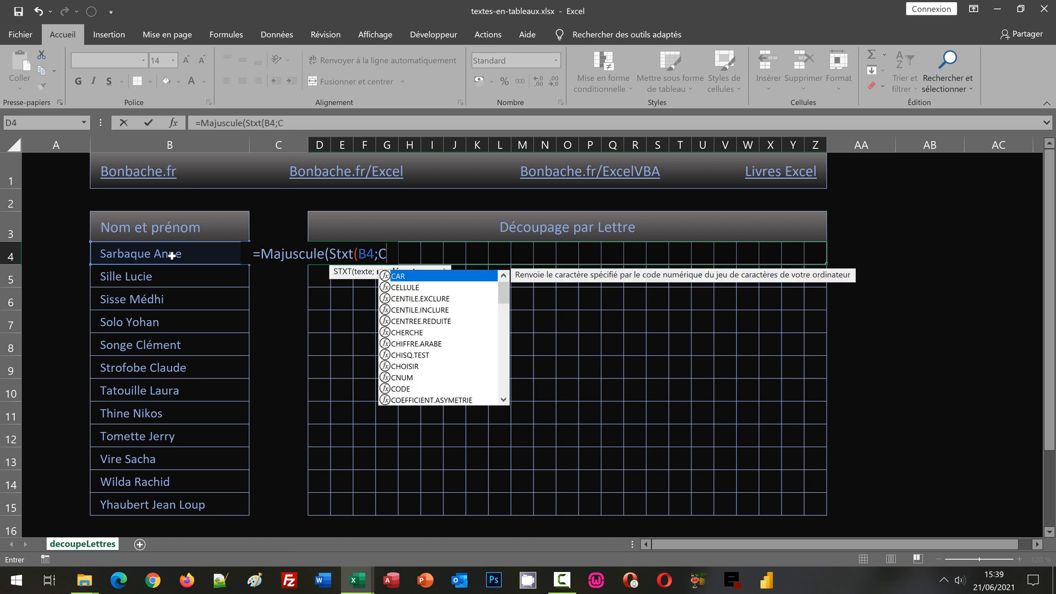
type("olonne")
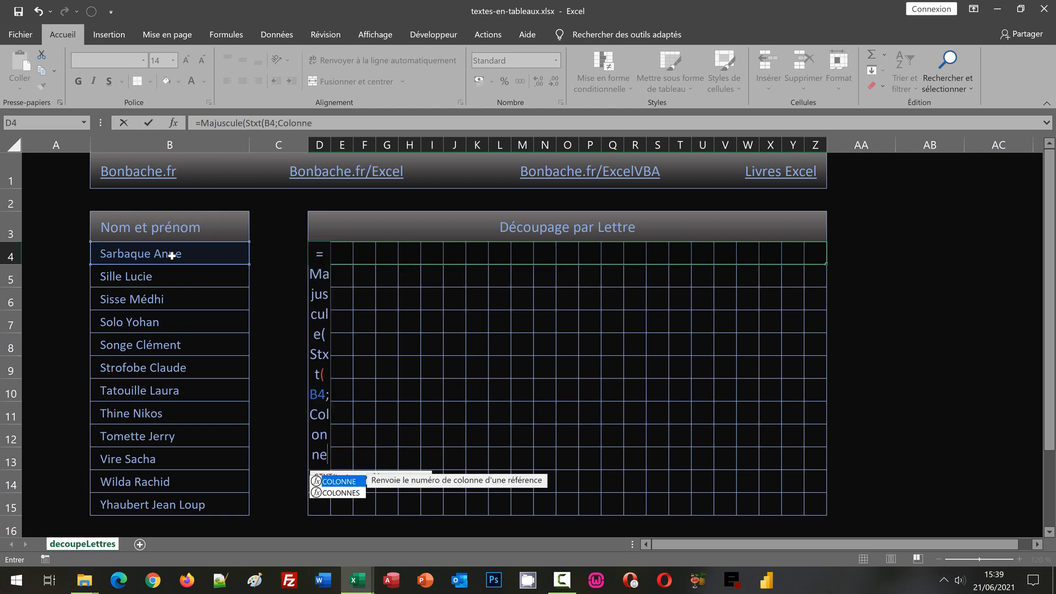
type("(")
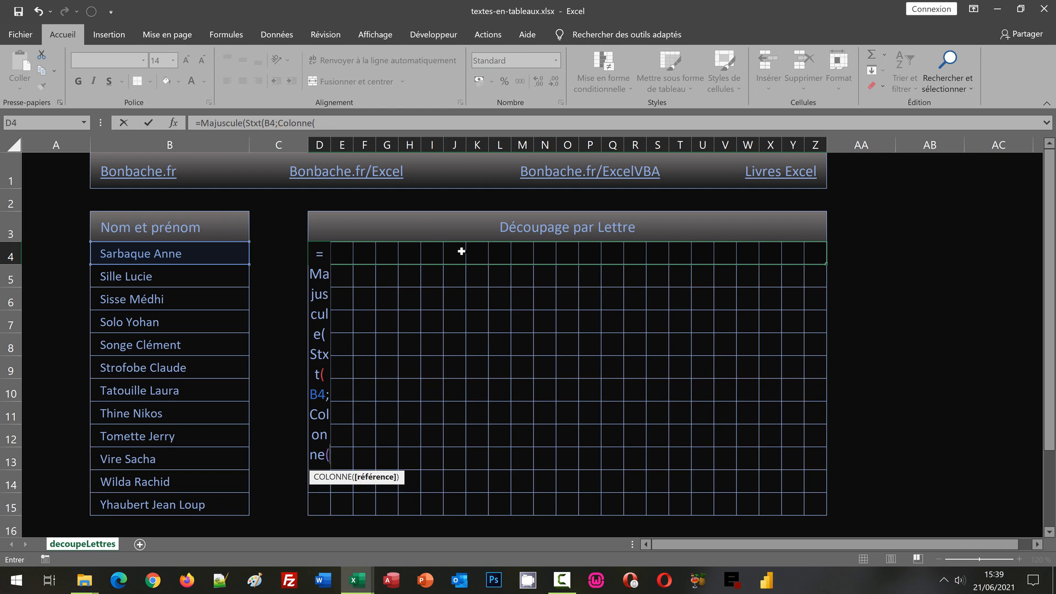
type("Indirect")
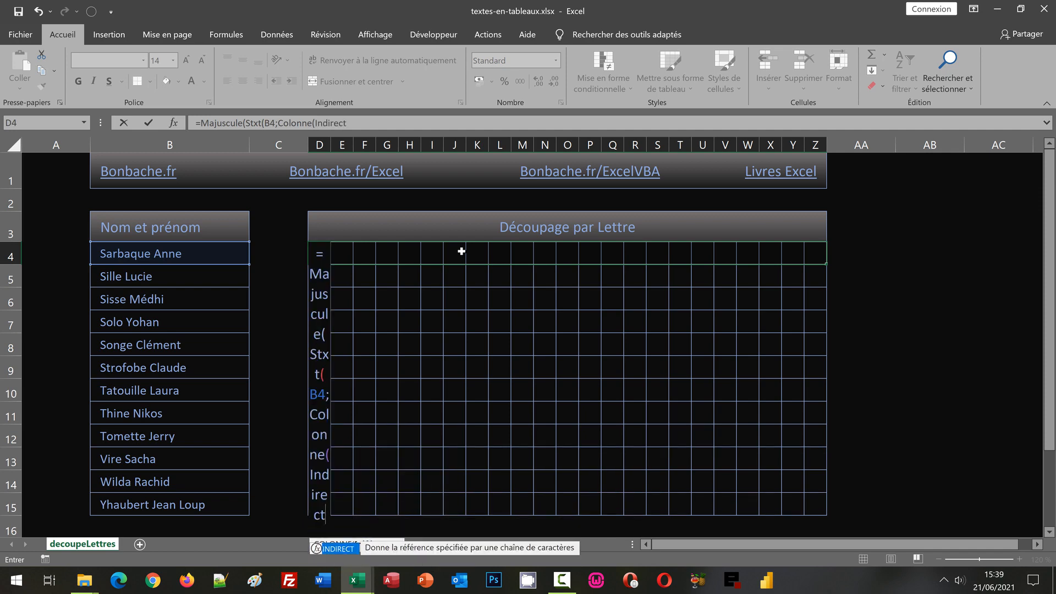
type("(")
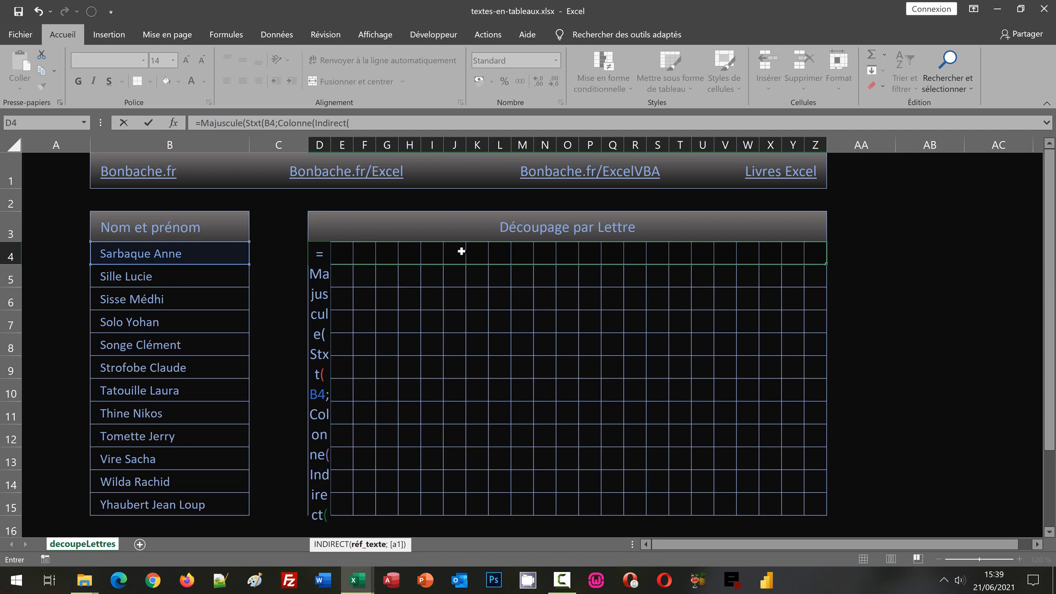
type("\"1")
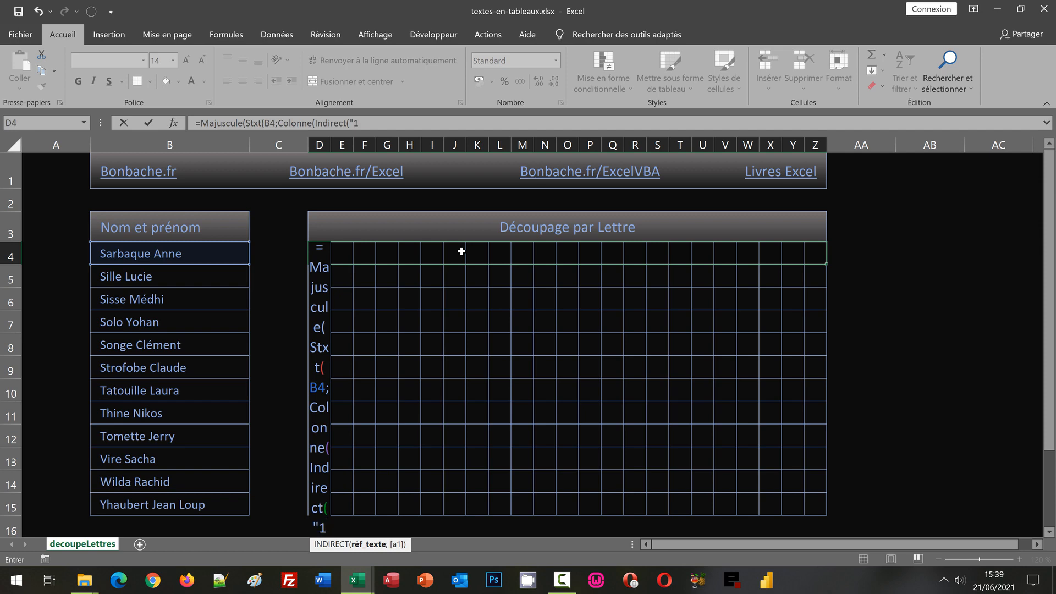
type(":\"")
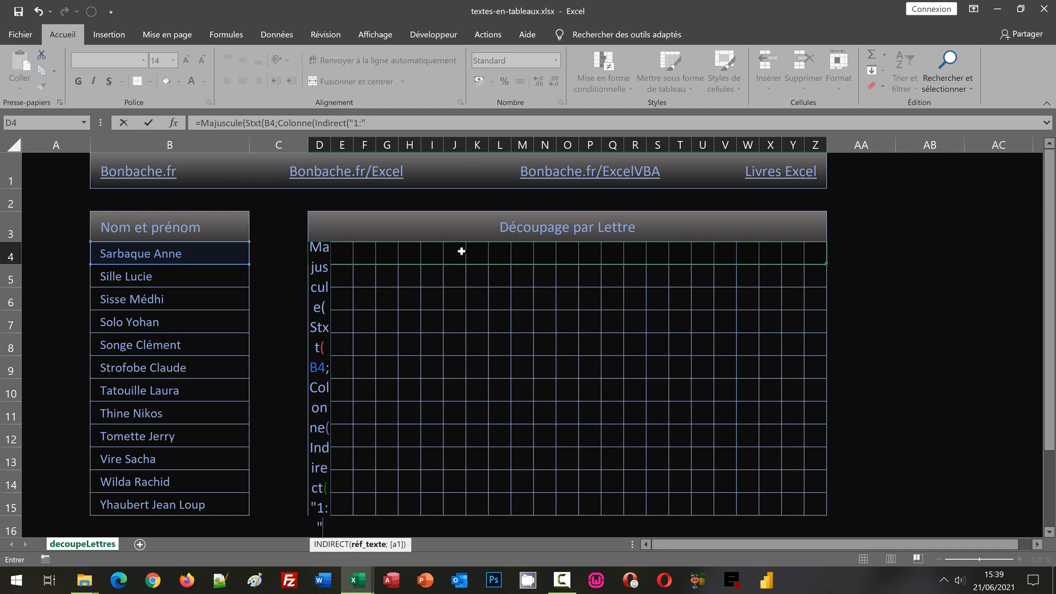
type("&")
type("NbC")
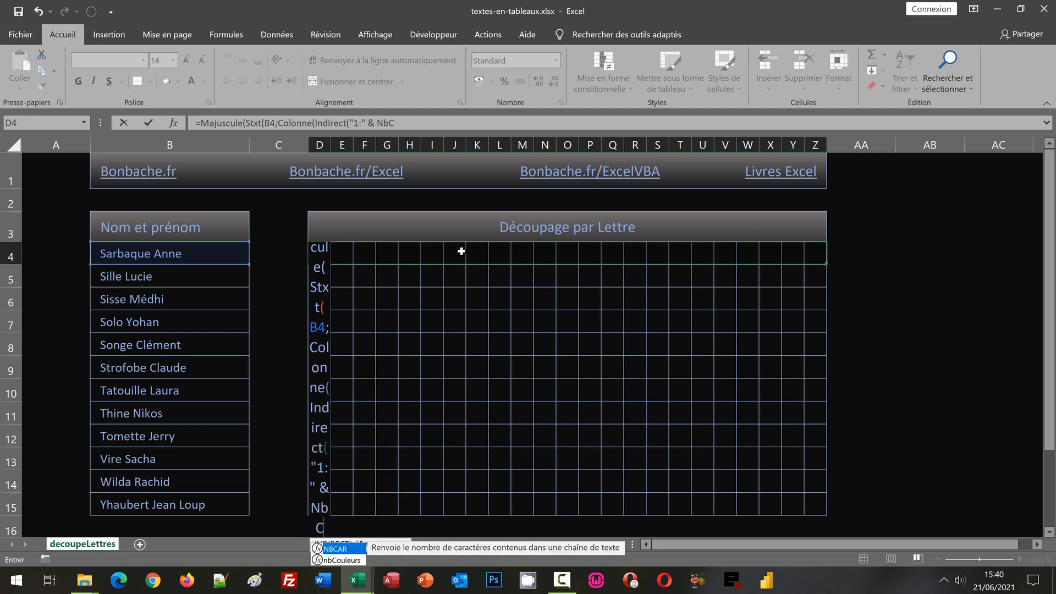
type("ar(")
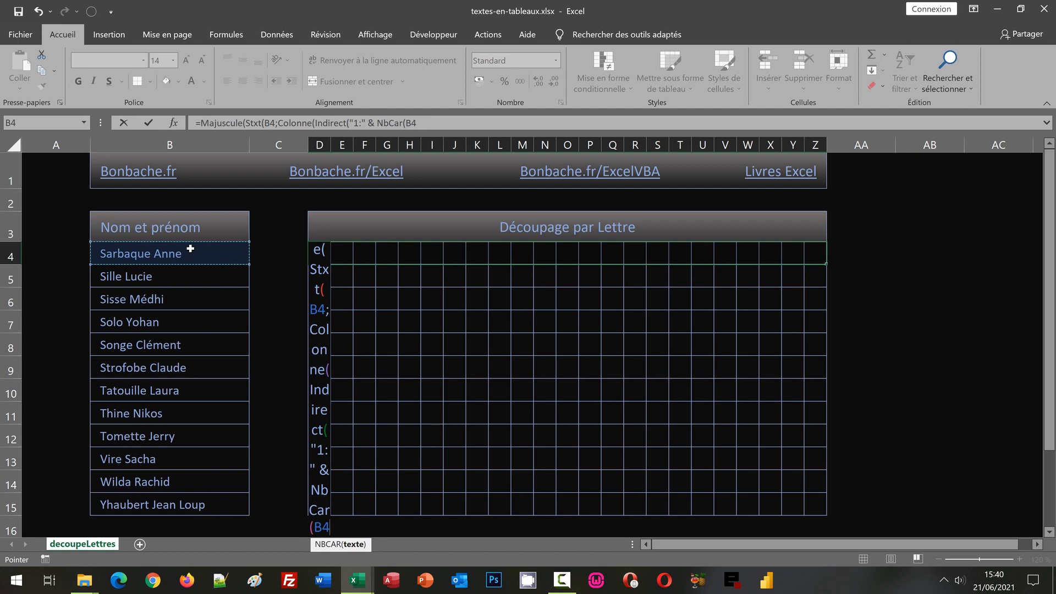
type(")")
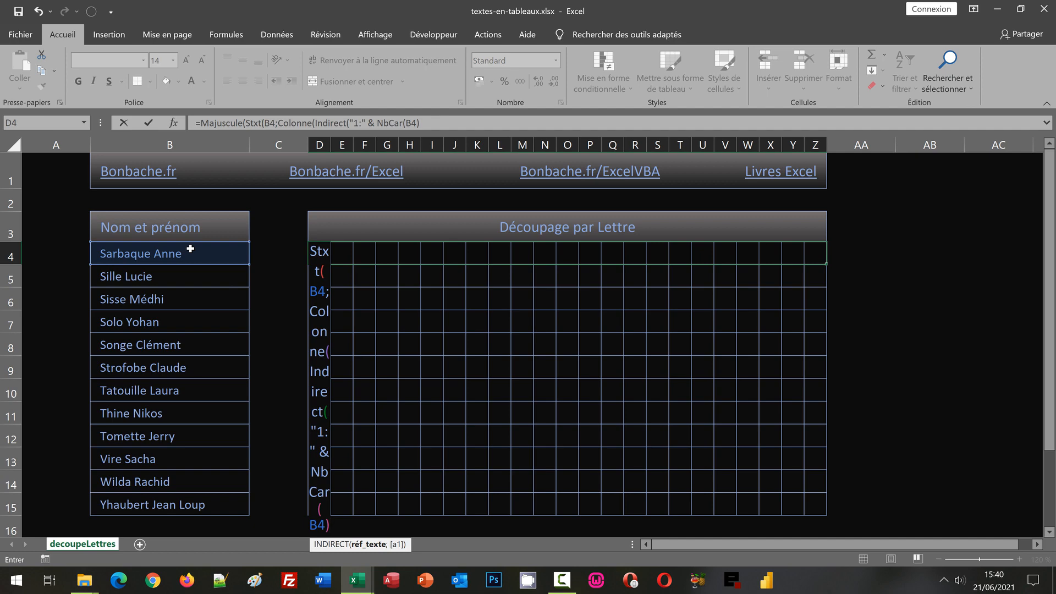
type(")")
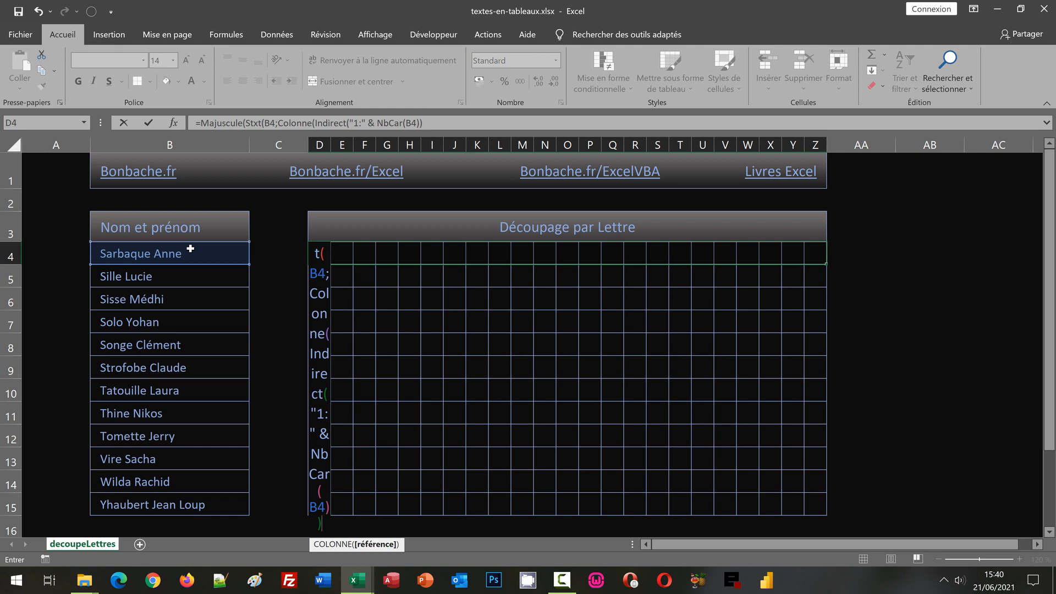
type(")")
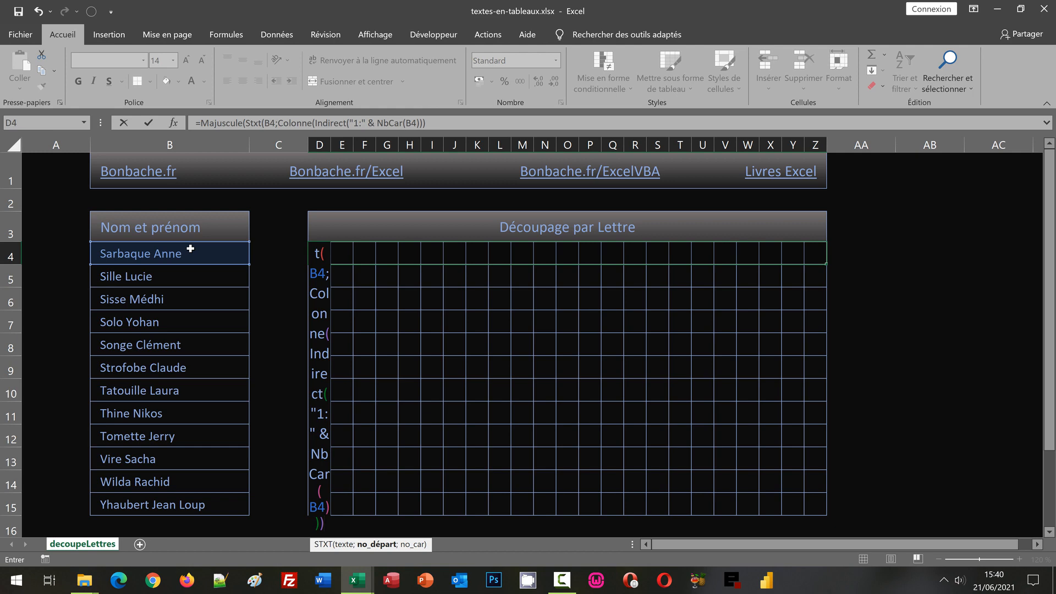
Set the number of characters to extract to 1, close the functions and validate it as an array formula across D4:Z4.
type(";")
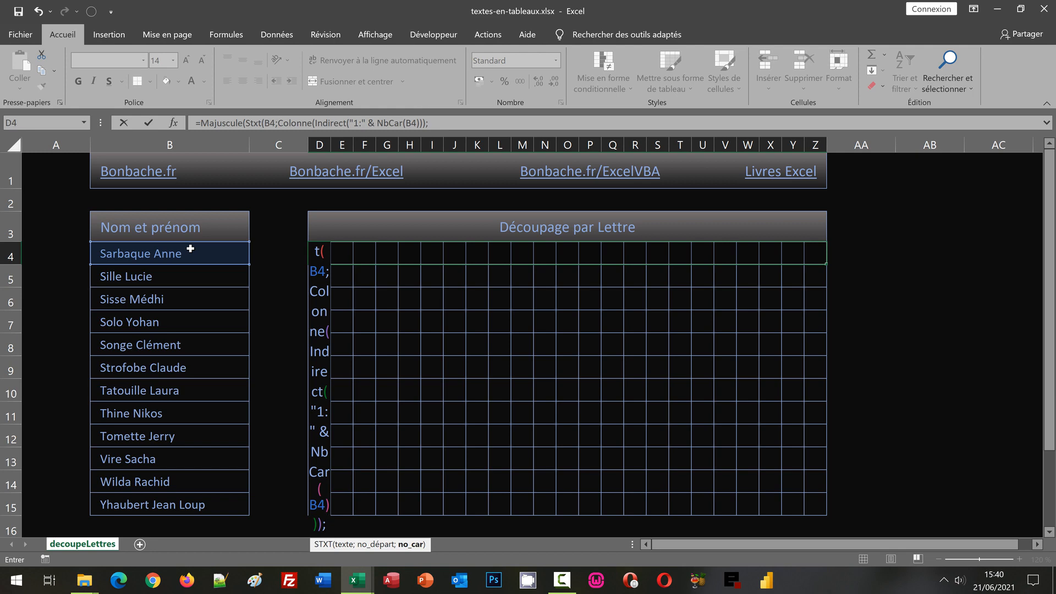
type("1")
type(")")
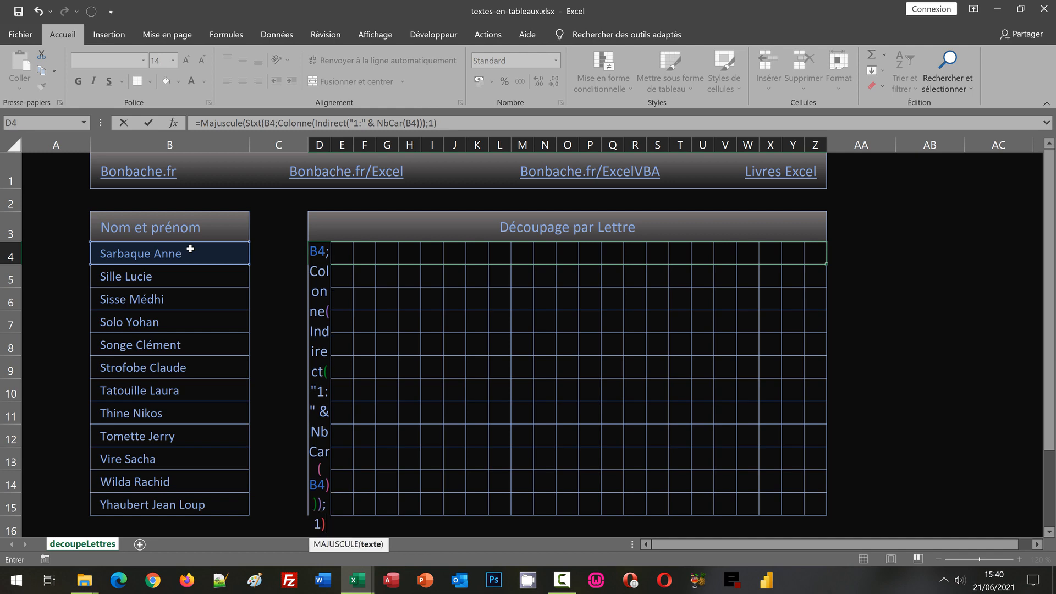
type(")")
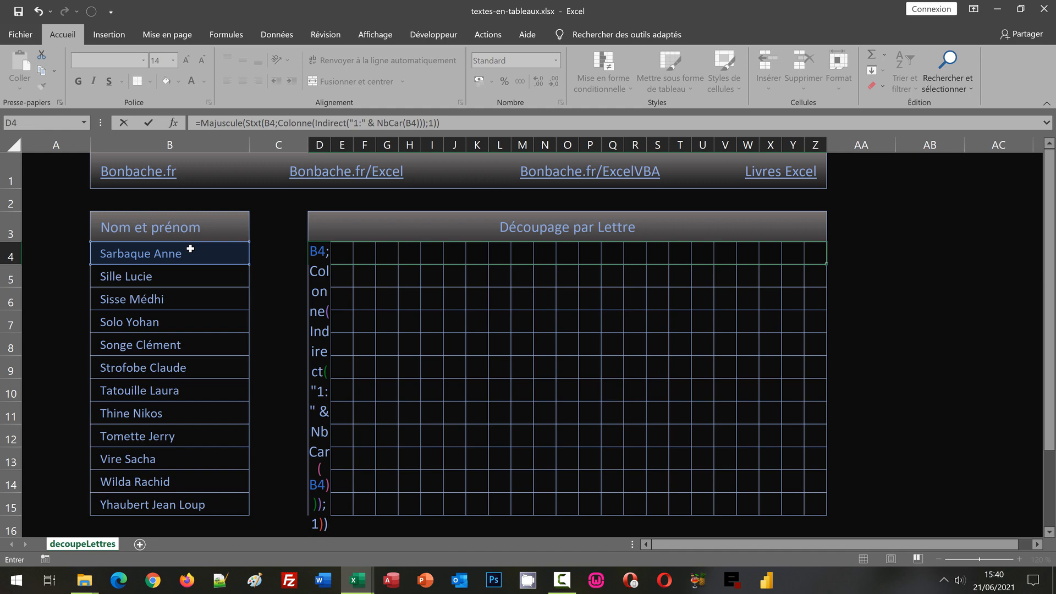
key("ctrl+shift+Return")
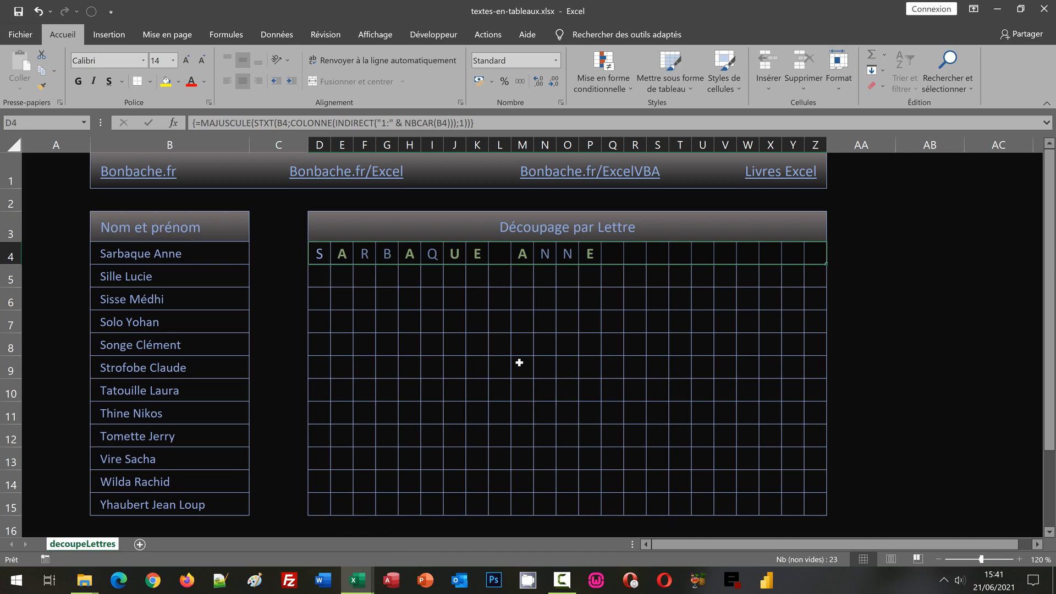
Copy the array formula from D4:Z4 down to row 15 and deselect the grid.
left_click_drag(829, 265, 833, 511)
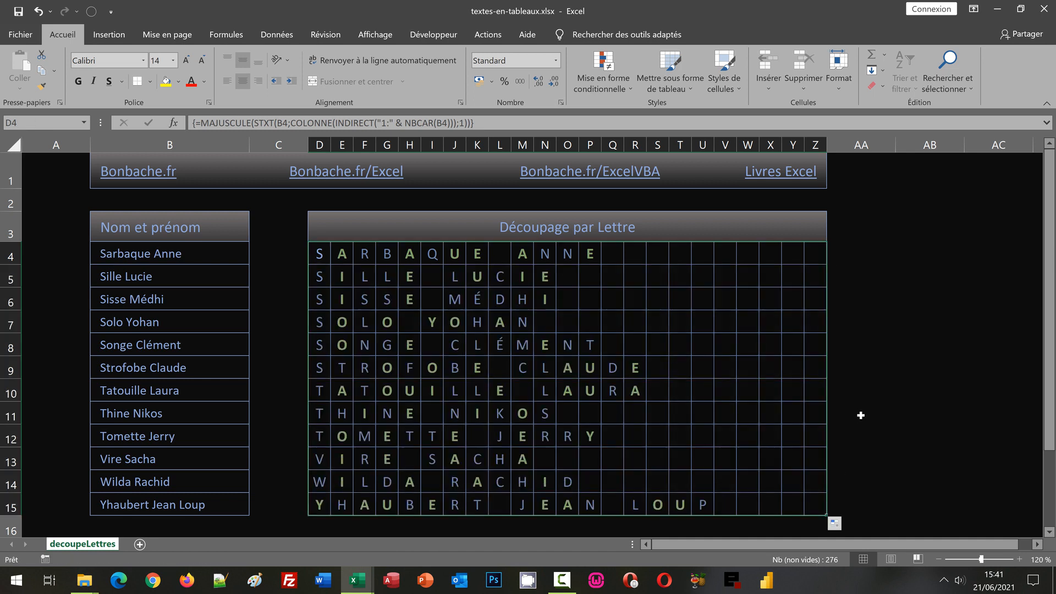
left_click(890, 396)
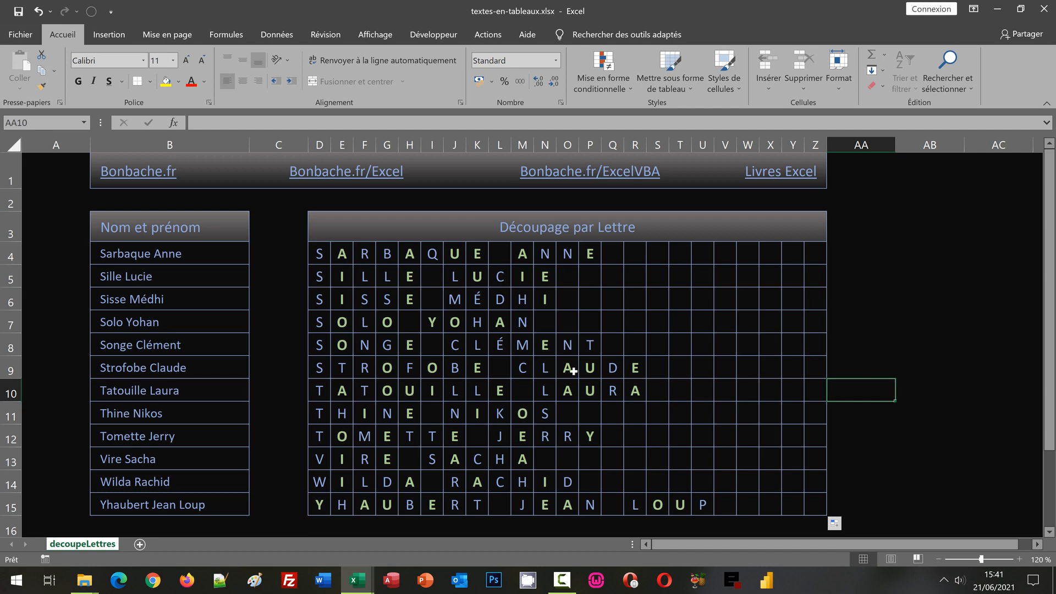
Examine the formula and range of the vowel-highlighting conditional formatting rule applied to cell D4, leaving the rule as it is.
left_click(325, 255)
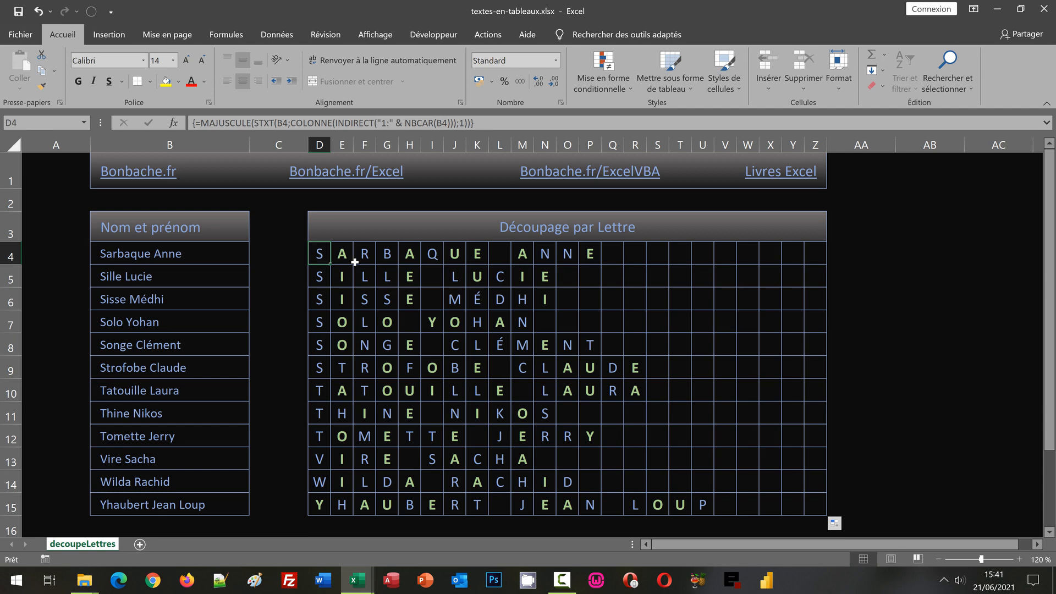
left_click(612, 89)
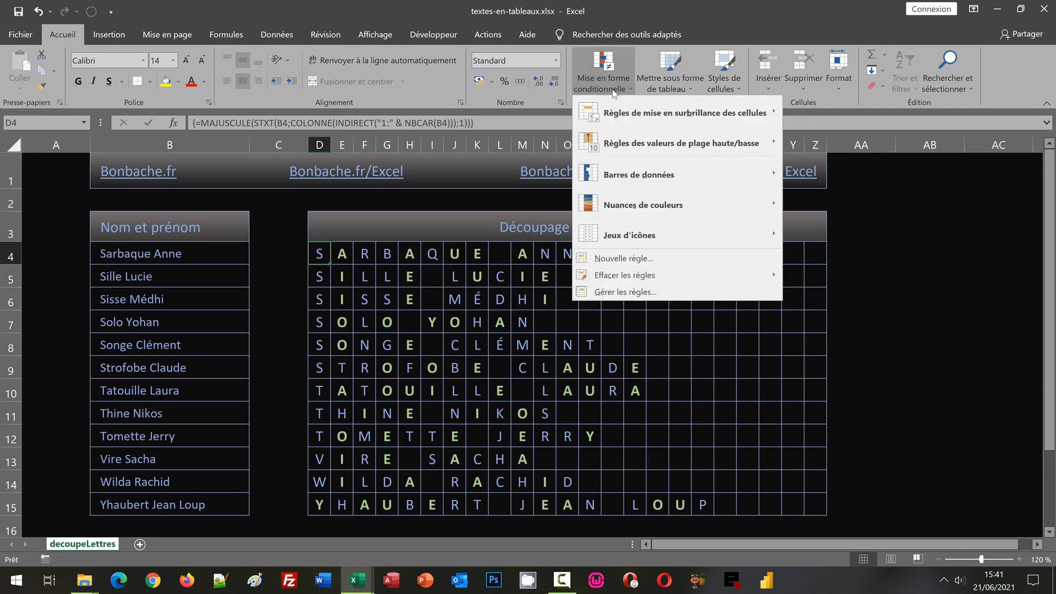
left_click(645, 293)
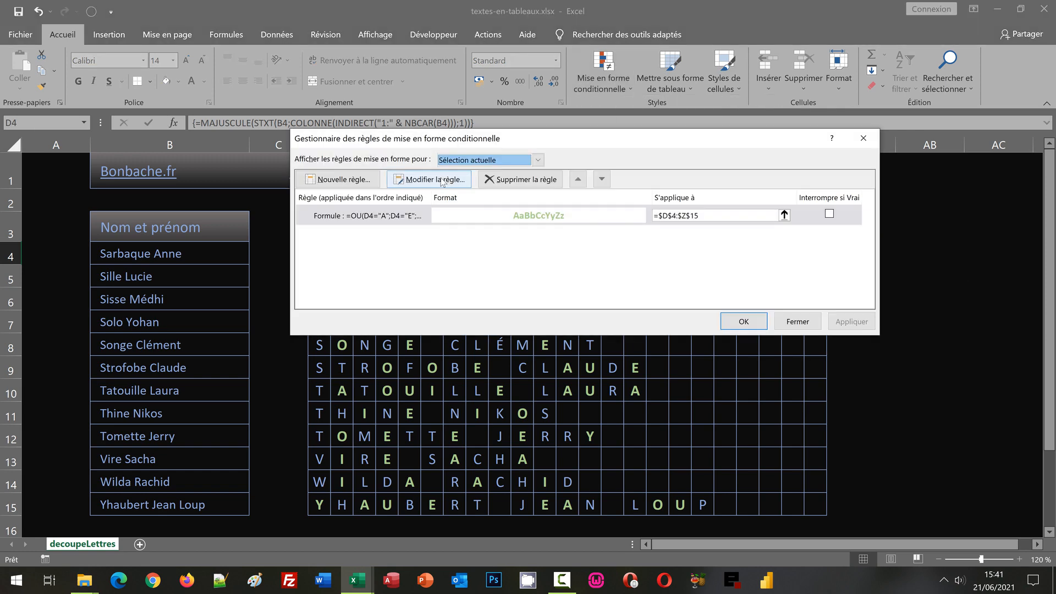
left_click(442, 179)
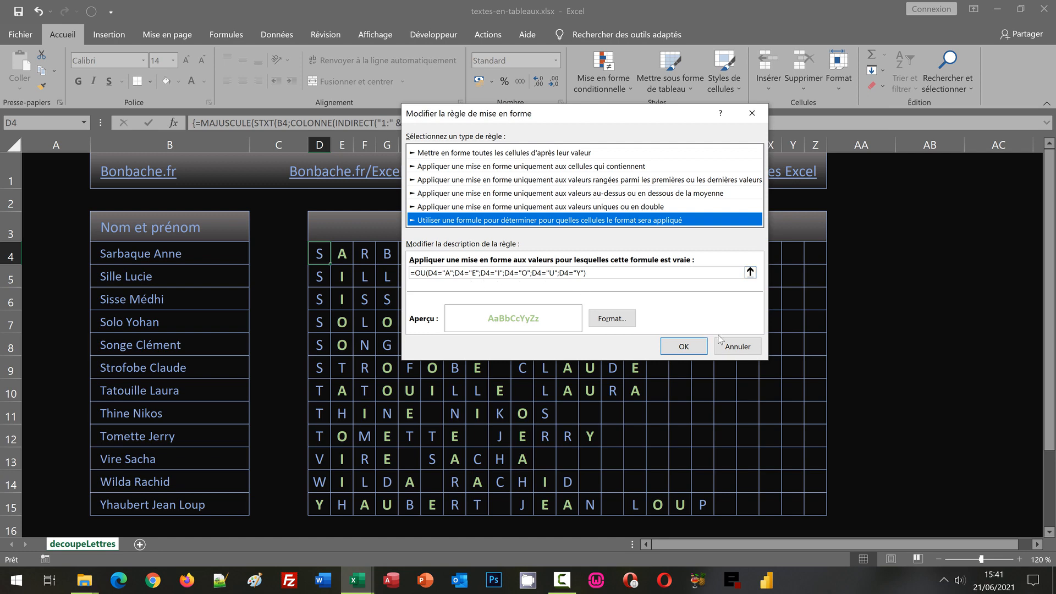
left_click(746, 352)
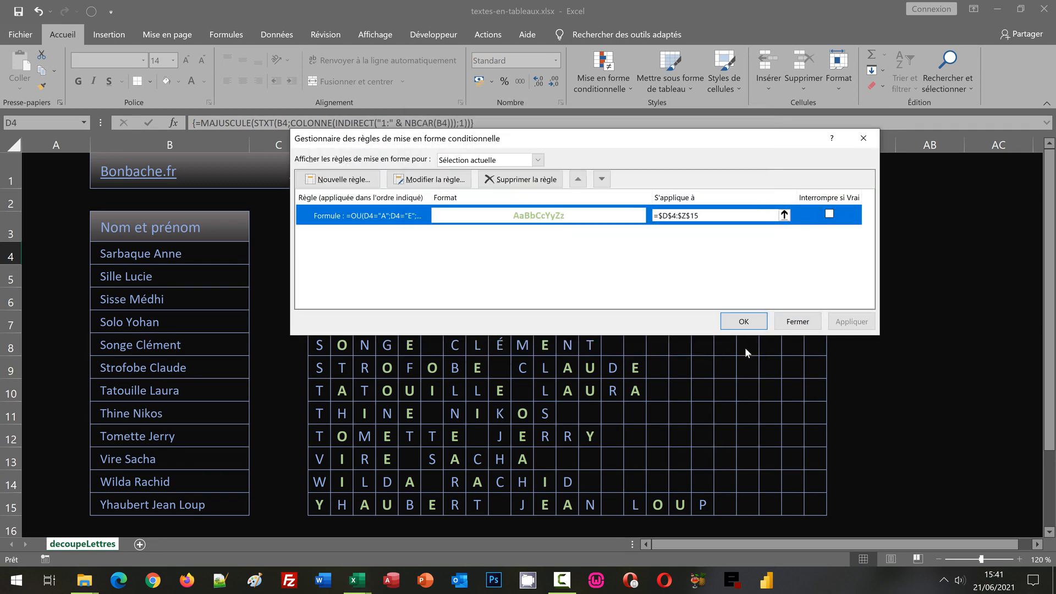
left_click(743, 320)
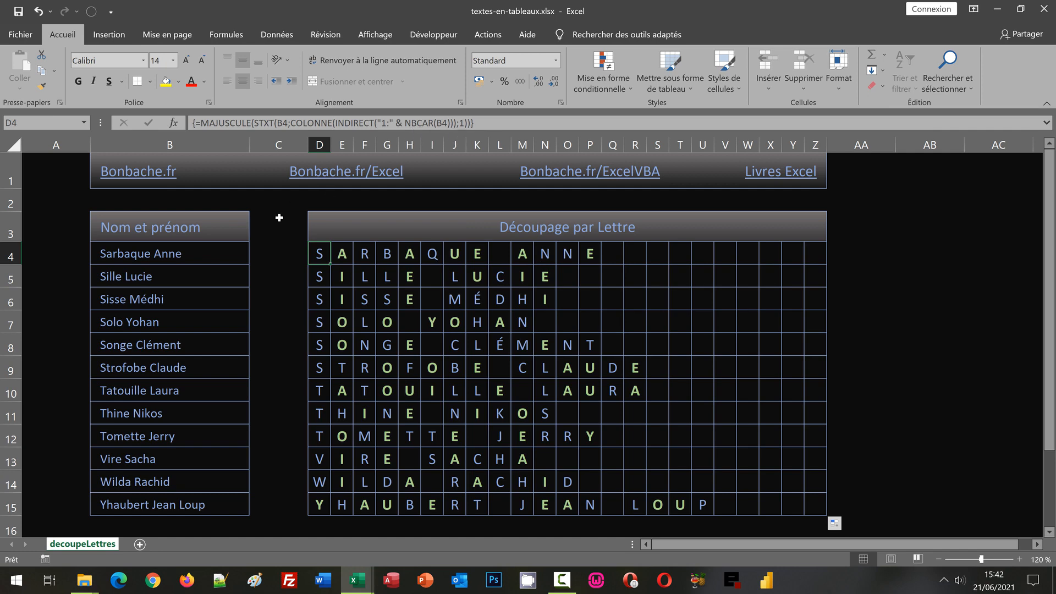
Clear the contents of the whole letter grid D4:Z15.
left_click_drag(320, 255, 342, 275)
left_click_drag(600, 372, 820, 502)
key("Delete")
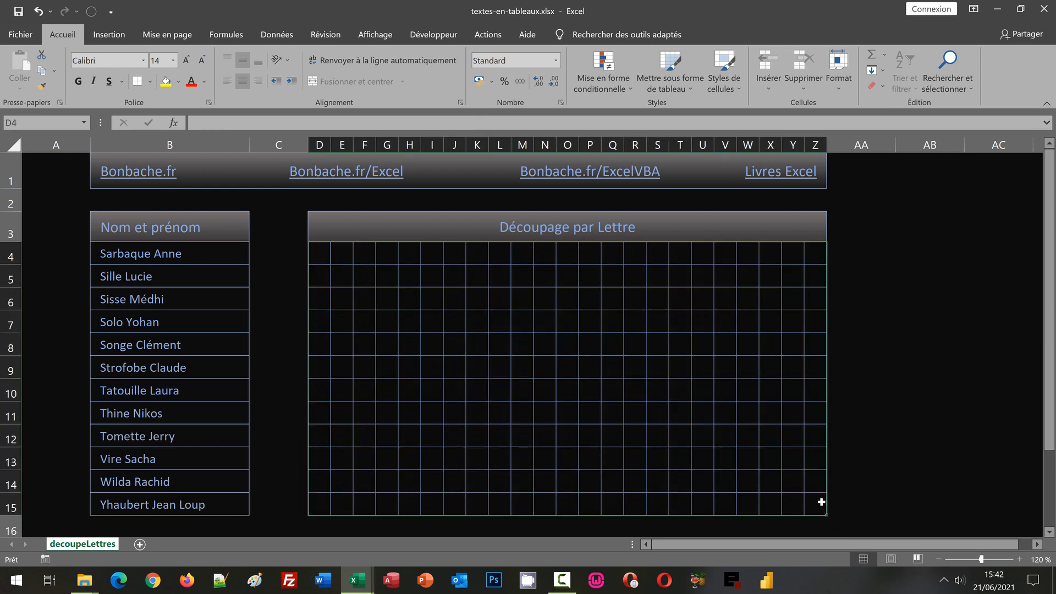
In D4, begin the formula =stxt($B4 with the first name cell as text, locking only its column.
left_click(315, 247)
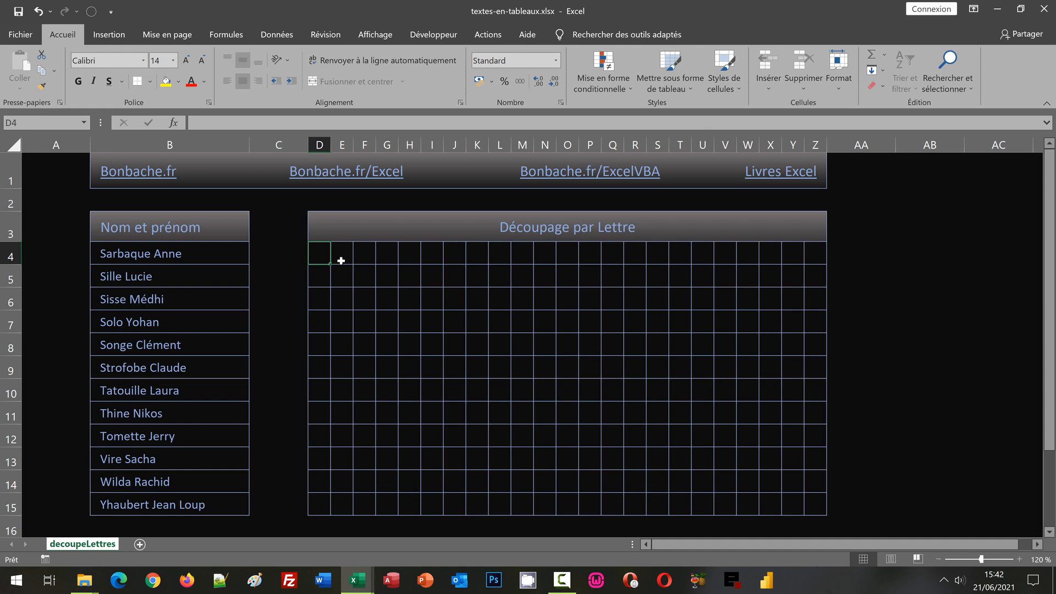
type("=")
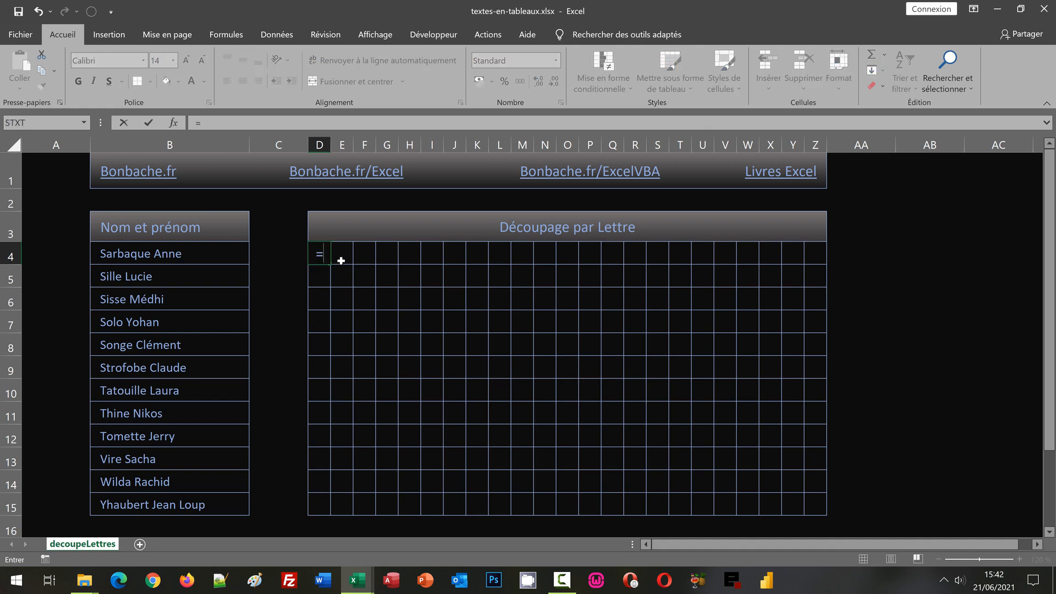
type("stxt")
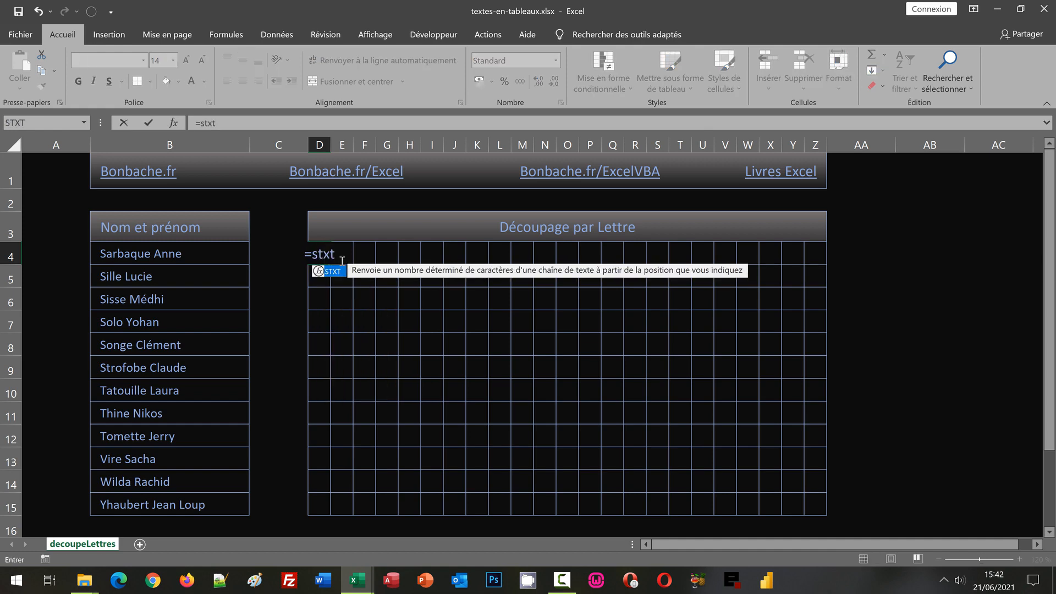
type("(")
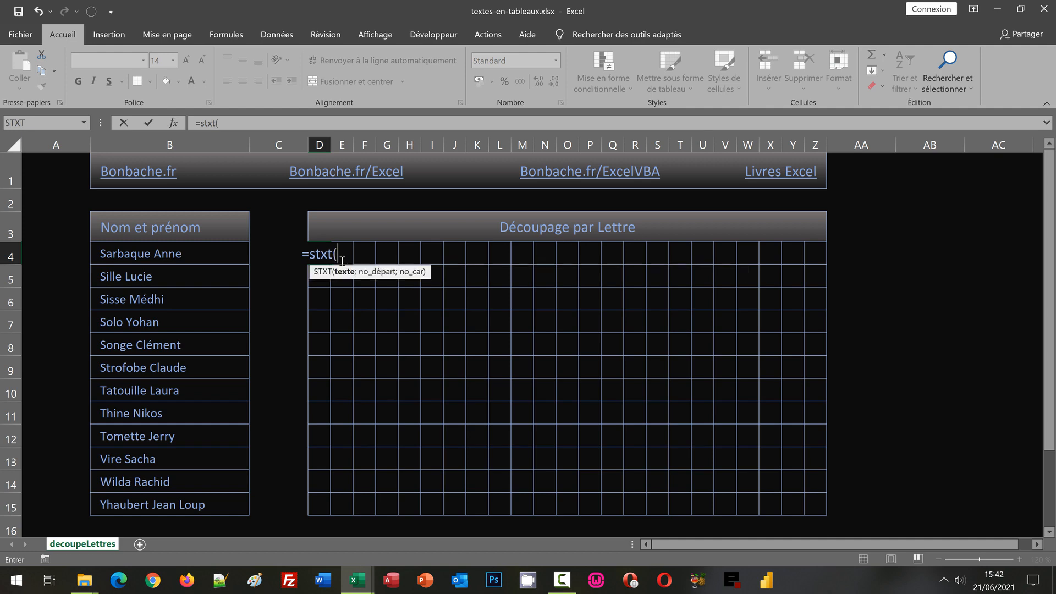
left_click(180, 255)
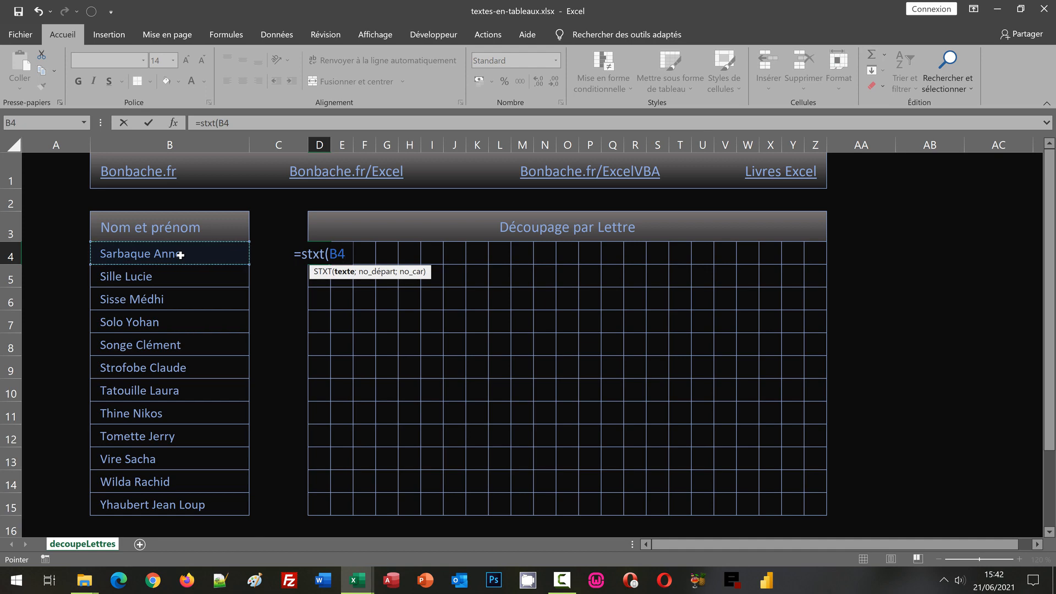
key("F4")
key("F4")
key("F4")
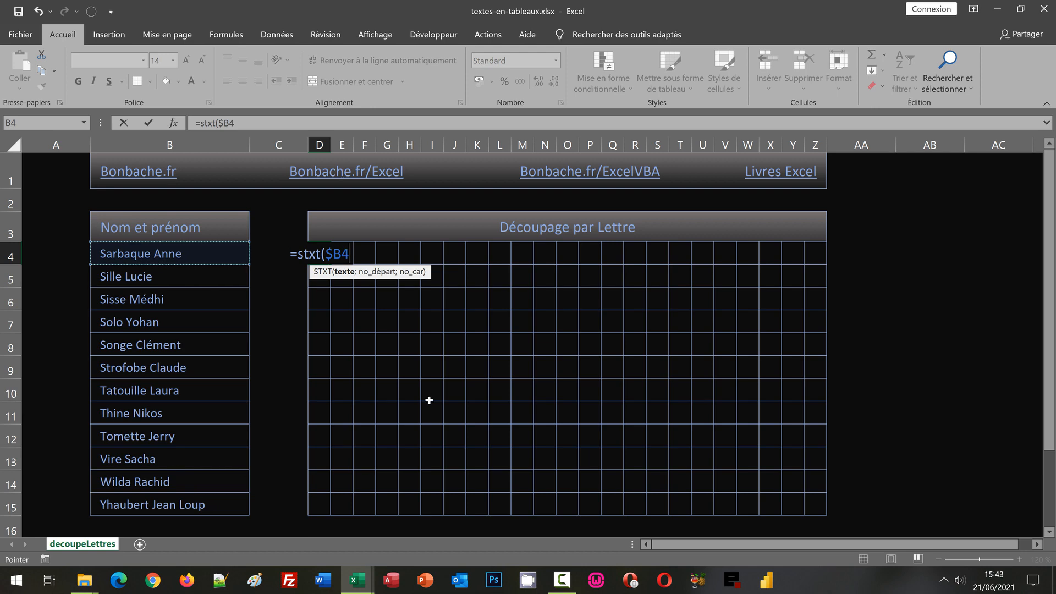
Enter Colonne(A1) as the start-position argument of the Stxt function.
type(";")
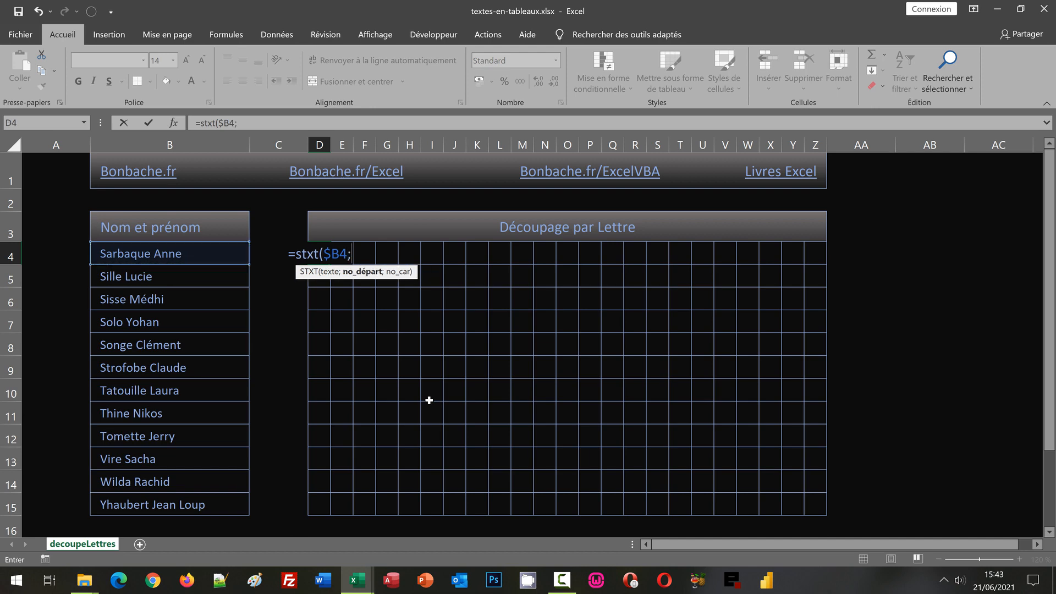
type("C")
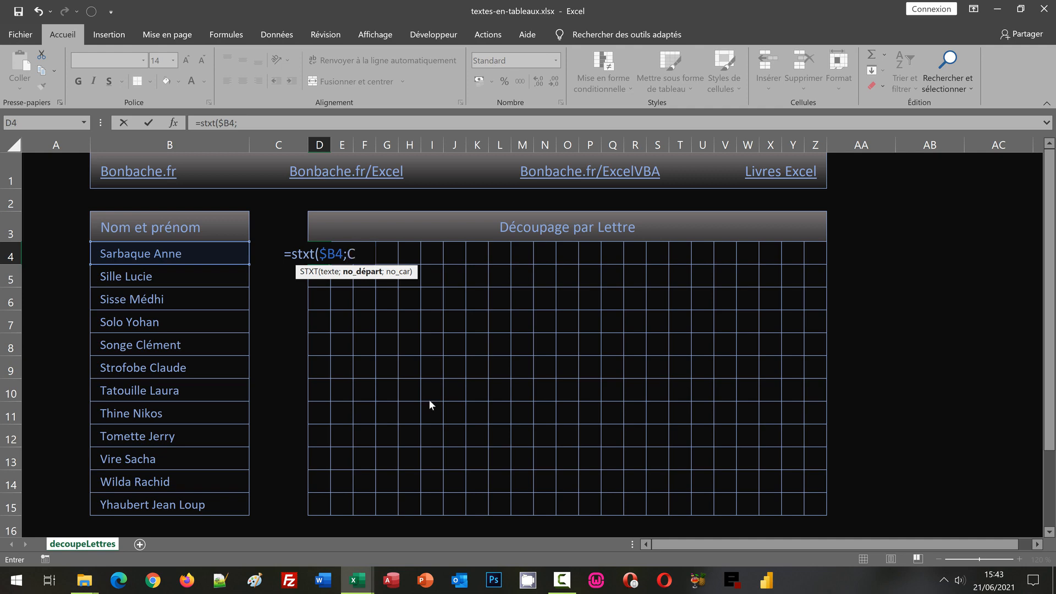
type("olonne")
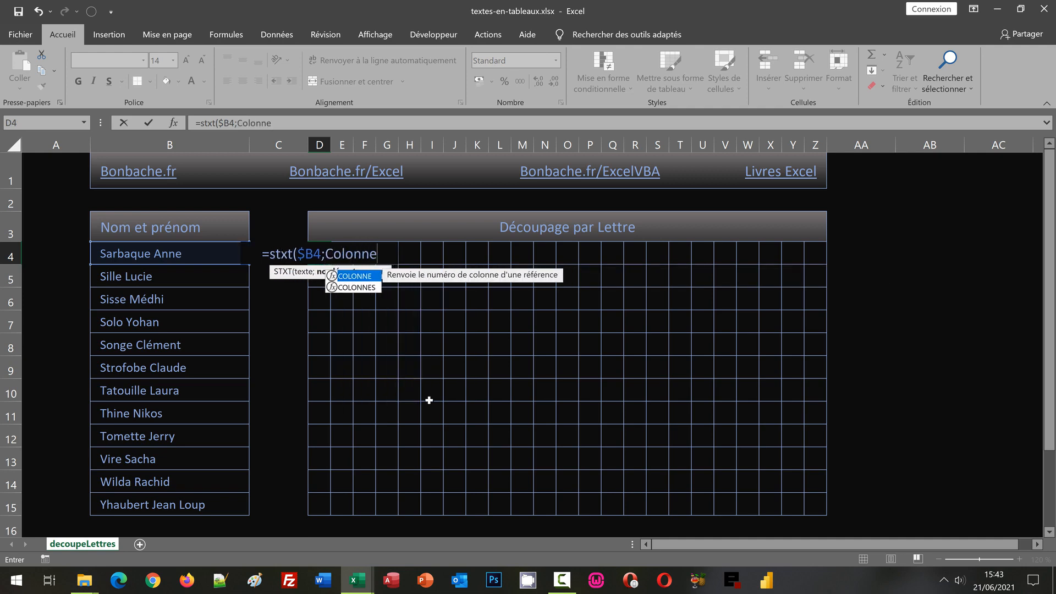
type("(")
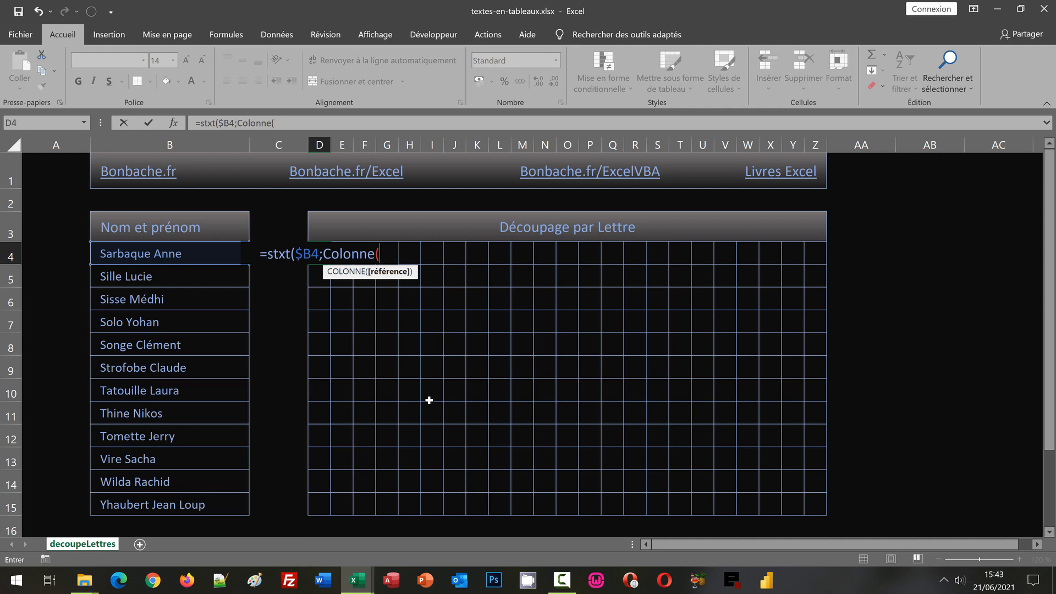
left_click(33, 170)
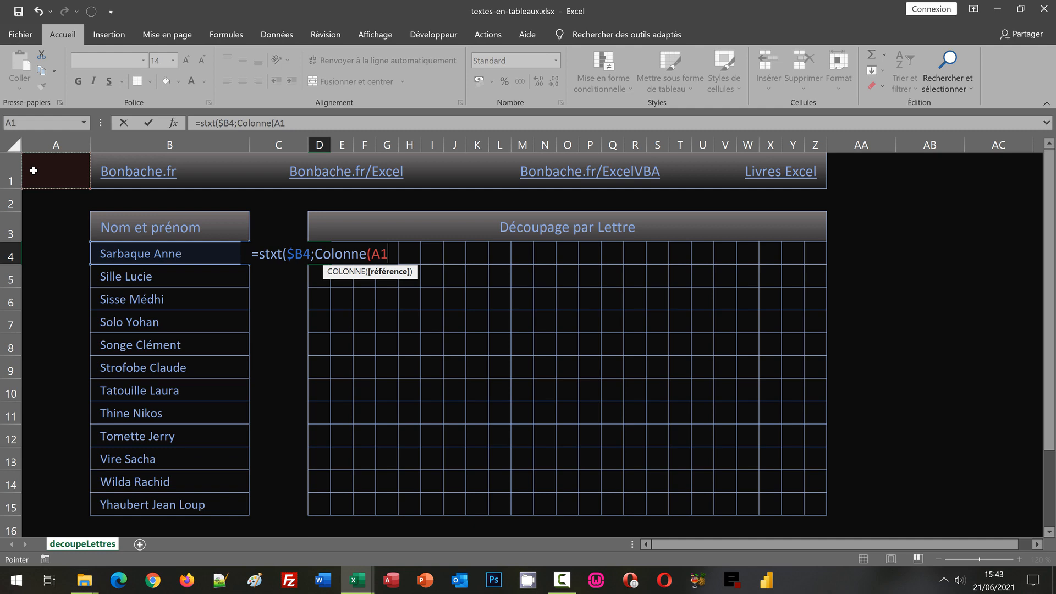
type(")")
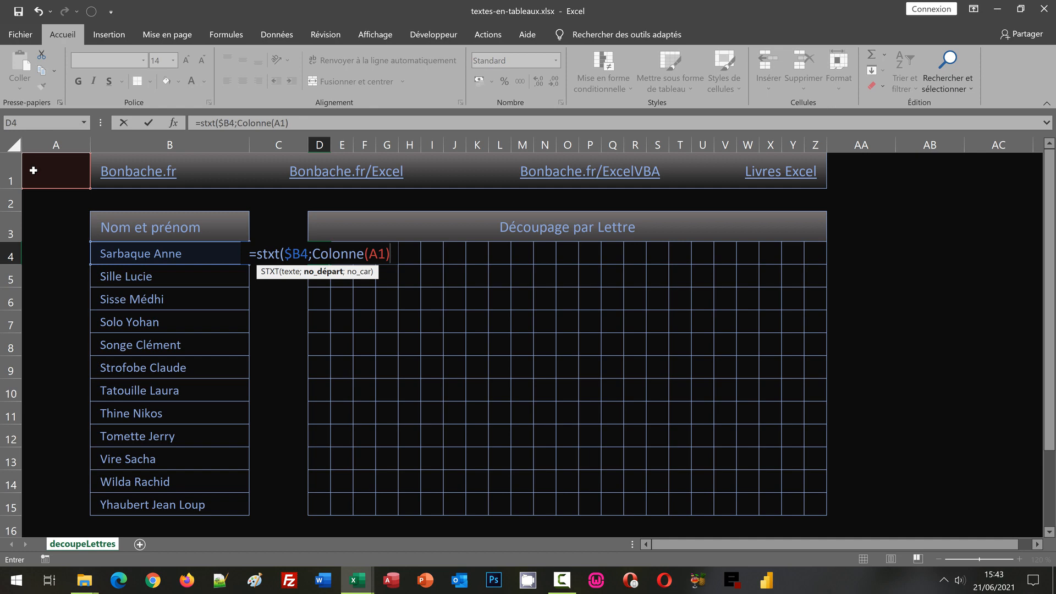
Set the number of characters to extract to 1, close the function and validate the formula keeping D4 active.
type(";")
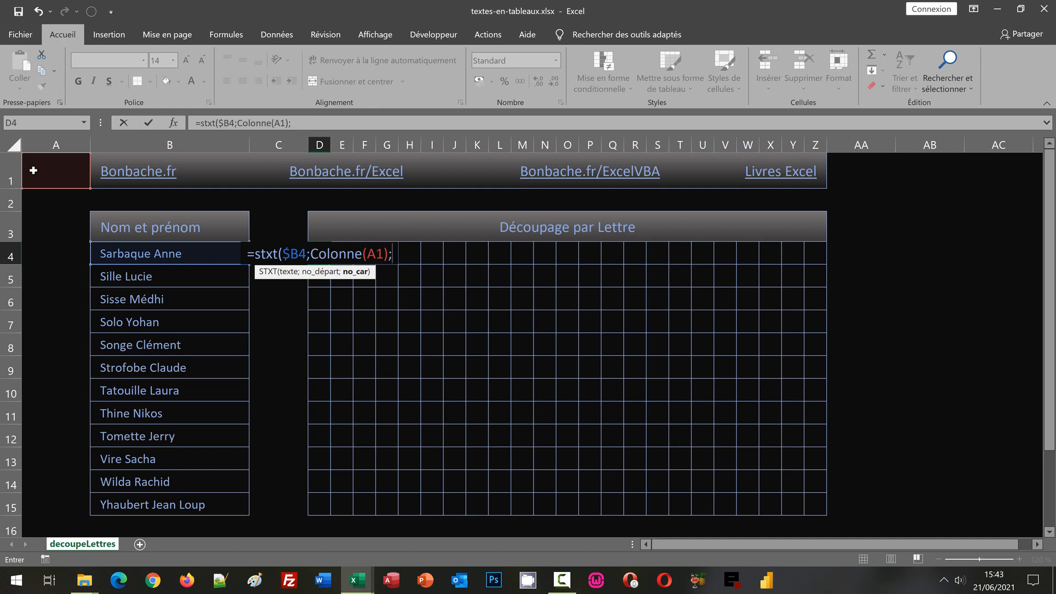
type("1")
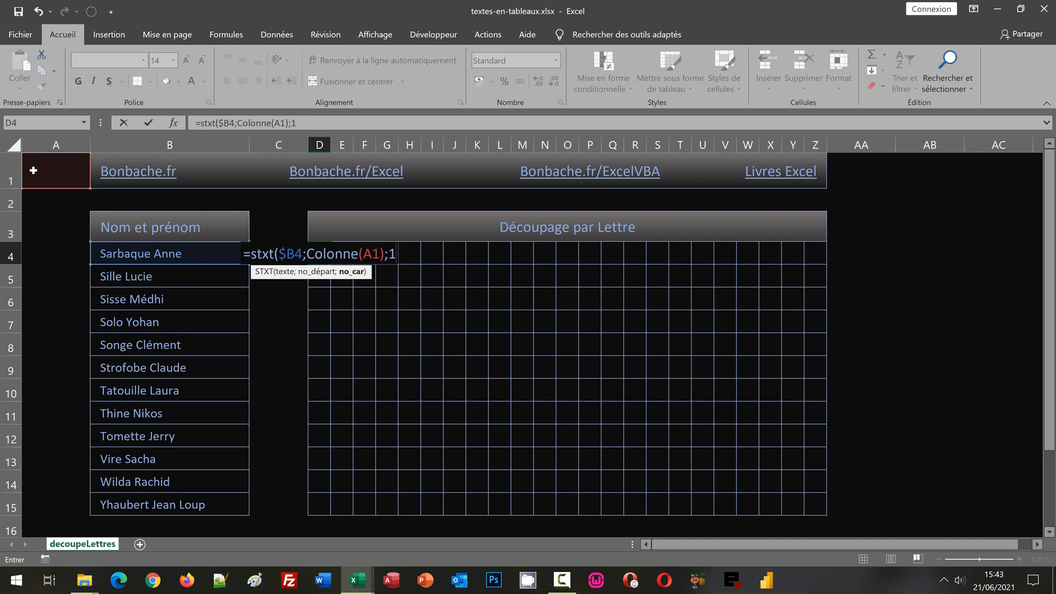
type(")")
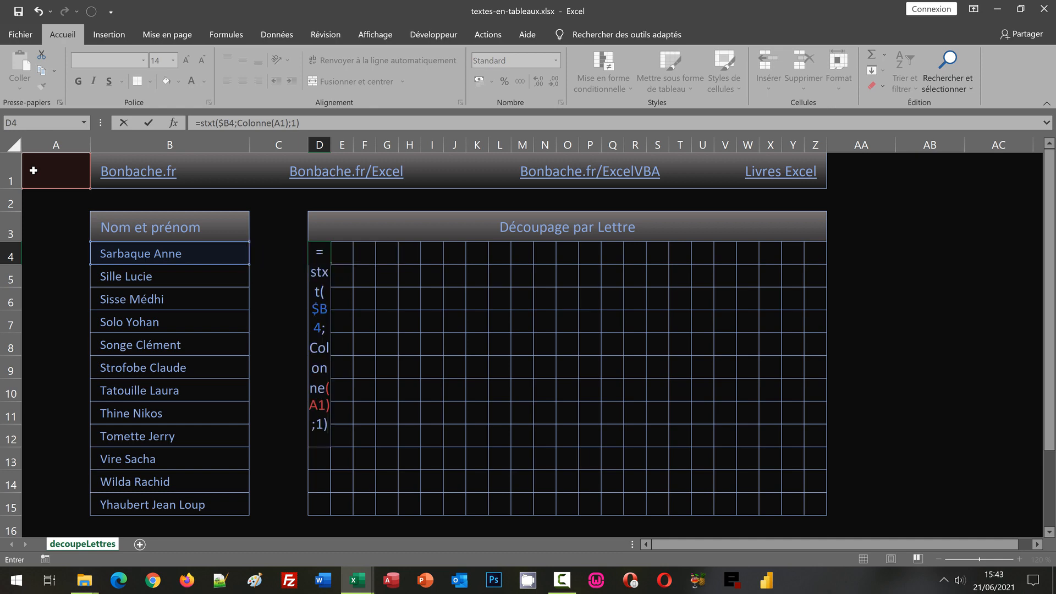
key("ctrl+Return")
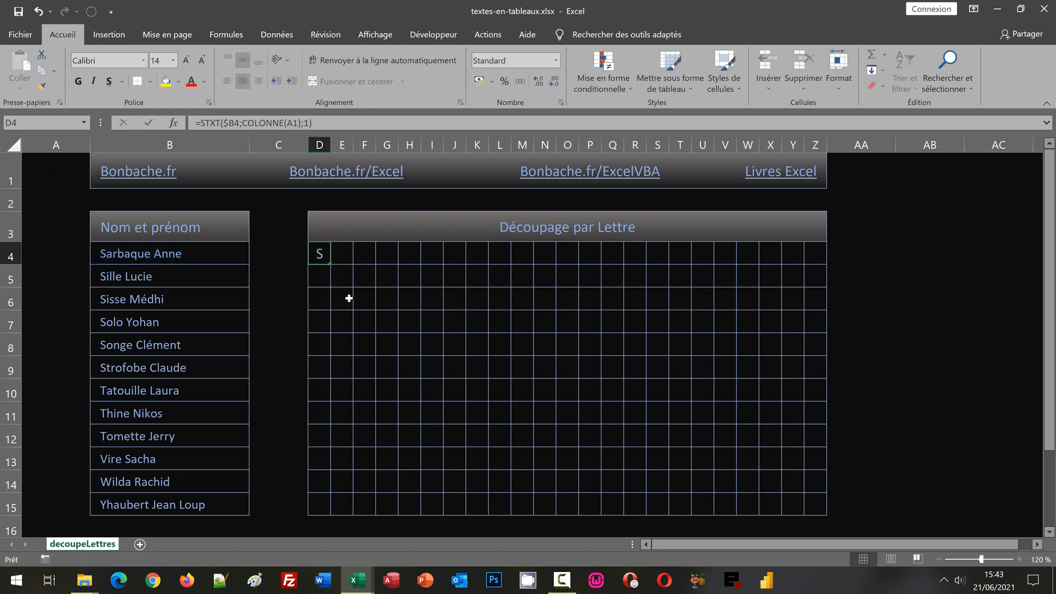
Copy the D4 formula across to Z4 and down to row 15, and deselect the grid.
left_click_drag(328, 265, 823, 260)
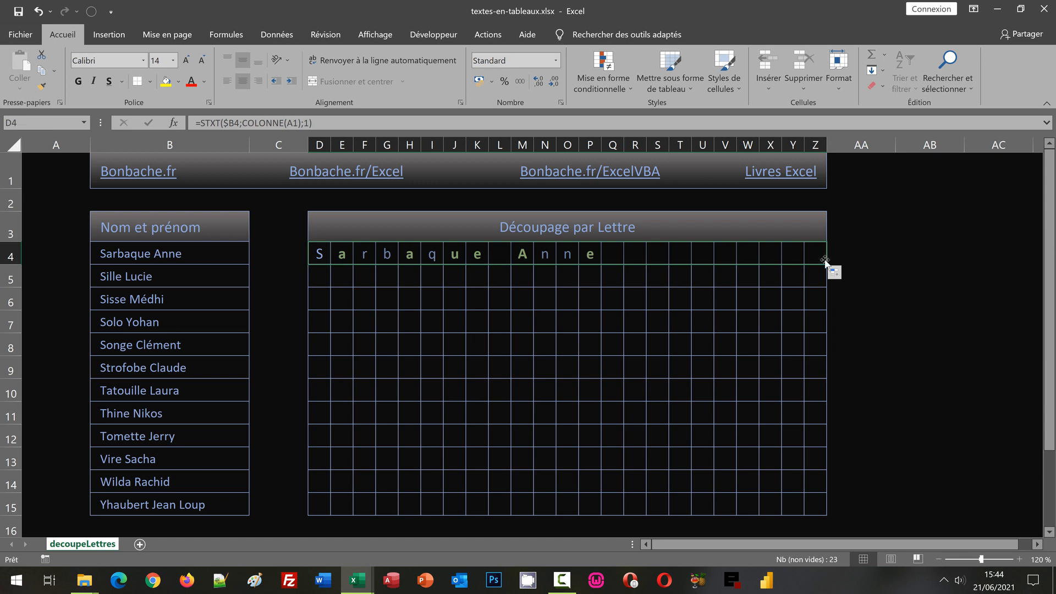
left_click_drag(825, 261, 919, 471)
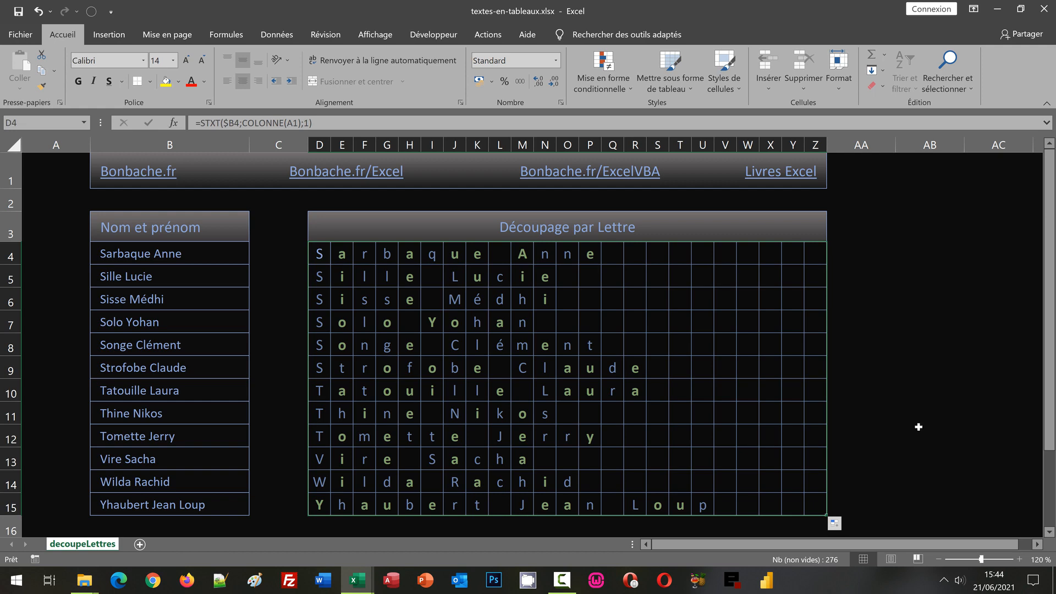
left_click(917, 401)
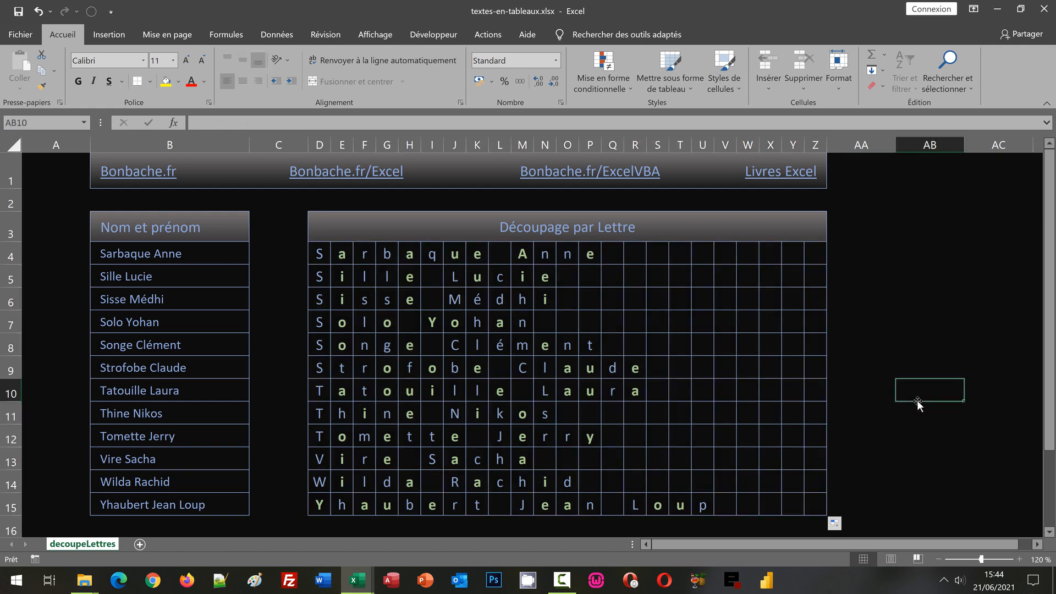